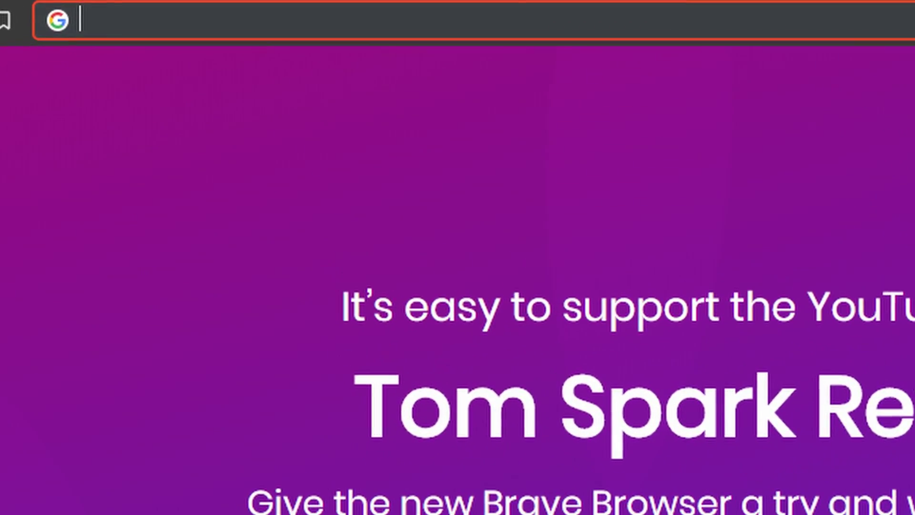
{"action": "type", "text": "VpnTierList"}
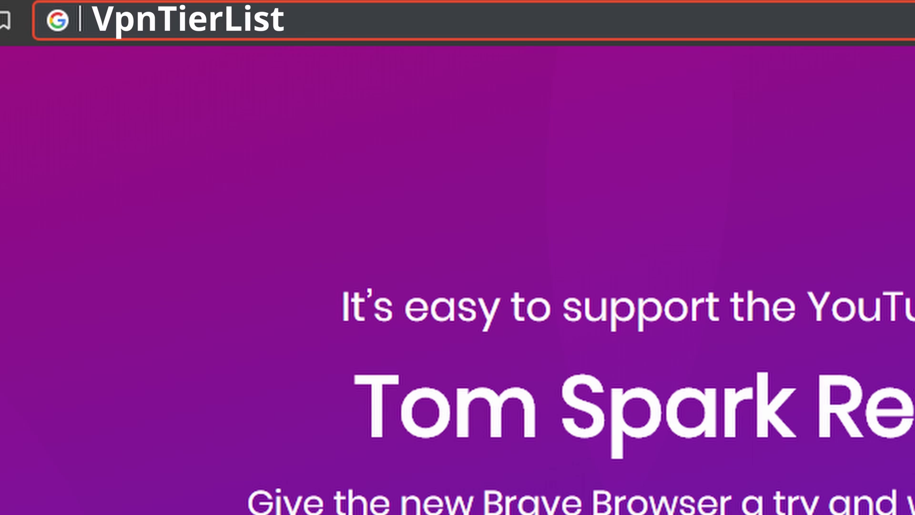
{"action": "type", "text": "m"}
Load vpntierlist.com in Brave to reach the VPN Tier List 2019 rankings
{"action": "key", "text": "Return"}
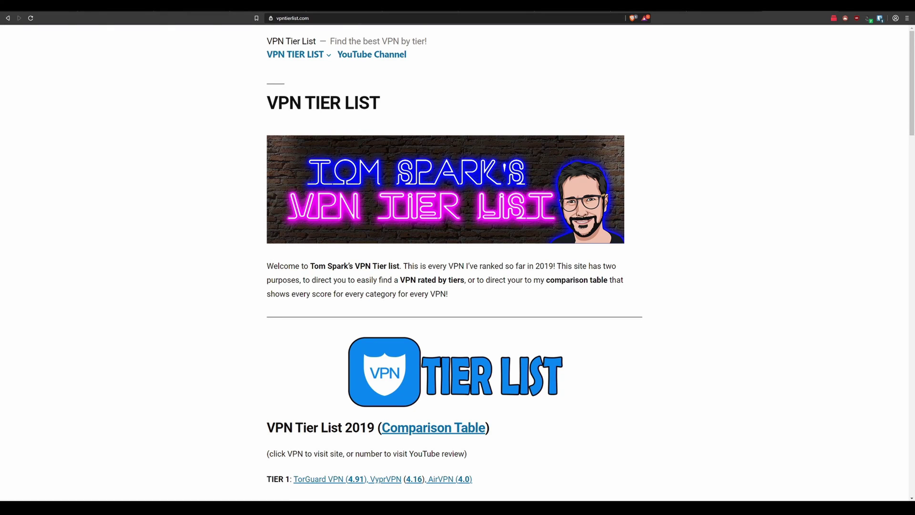
{"action": "scroll", "coordinate": [668, 234], "scroll_direction": "down", "scroll_amount": 3}
{"action": "scroll", "coordinate": [668, 234], "scroll_direction": "down", "scroll_amount": 3}
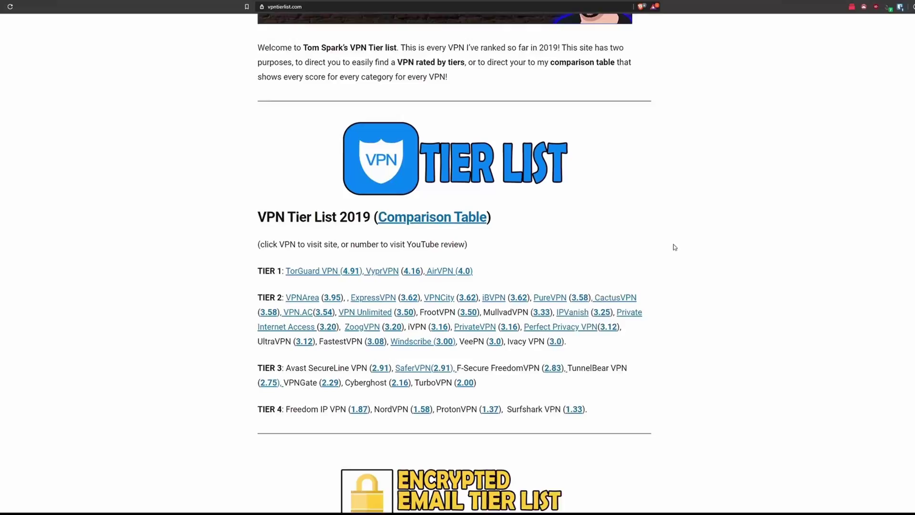
{"action": "scroll", "coordinate": [680, 248], "scroll_direction": "down", "scroll_amount": 3}
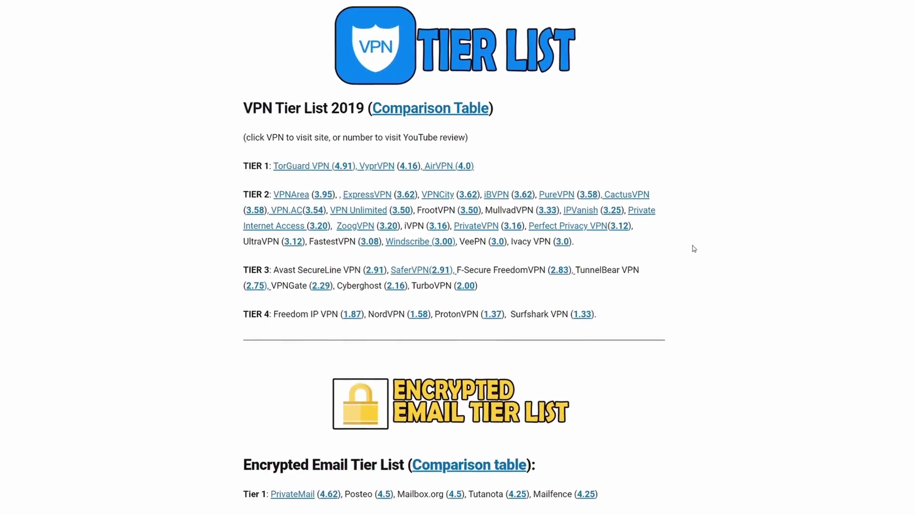
{"action": "scroll", "coordinate": [681, 248], "scroll_direction": "down", "scroll_amount": 3}
{"action": "scroll", "coordinate": [698, 248], "scroll_direction": "up", "scroll_amount": 3}
{"action": "scroll", "coordinate": [698, 248], "scroll_direction": "up", "scroll_amount": 3}
{"action": "scroll", "coordinate": [698, 248], "scroll_direction": "up", "scroll_amount": 2}
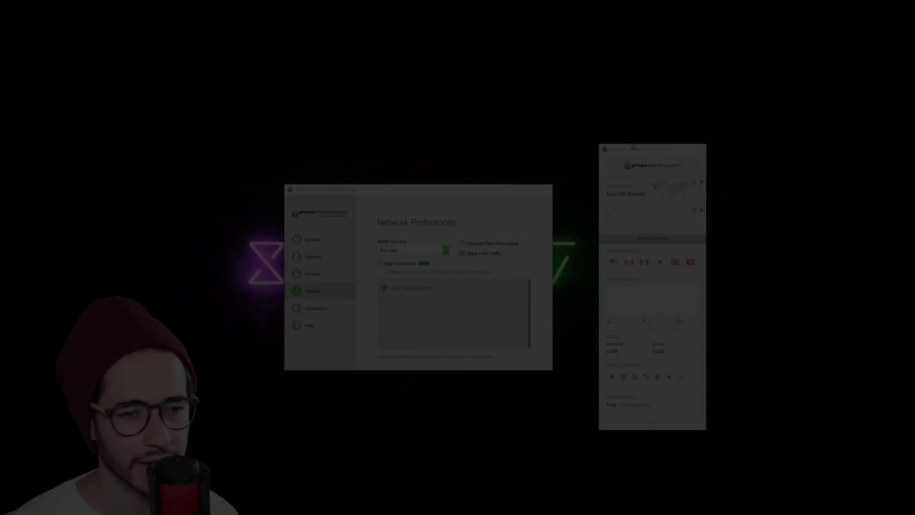
Show General Preferences in Settings, keeping Dashboard Appearance set to Window
{"action": "left_click", "coordinate": [474, 193]}
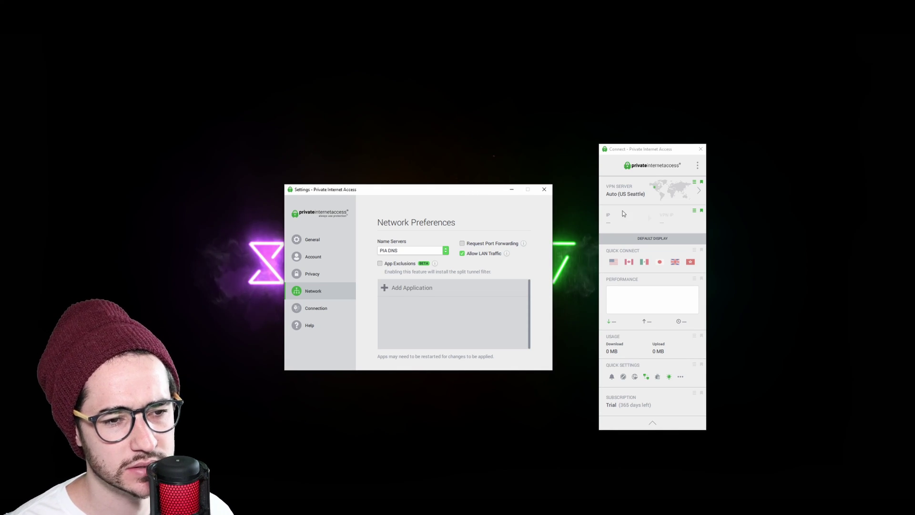
{"action": "left_click", "coordinate": [324, 237]}
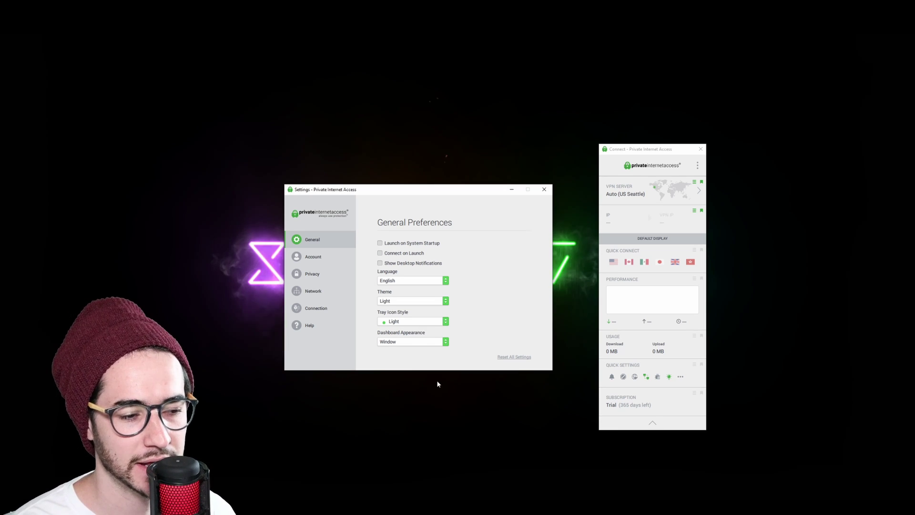
{"action": "left_click", "coordinate": [443, 342]}
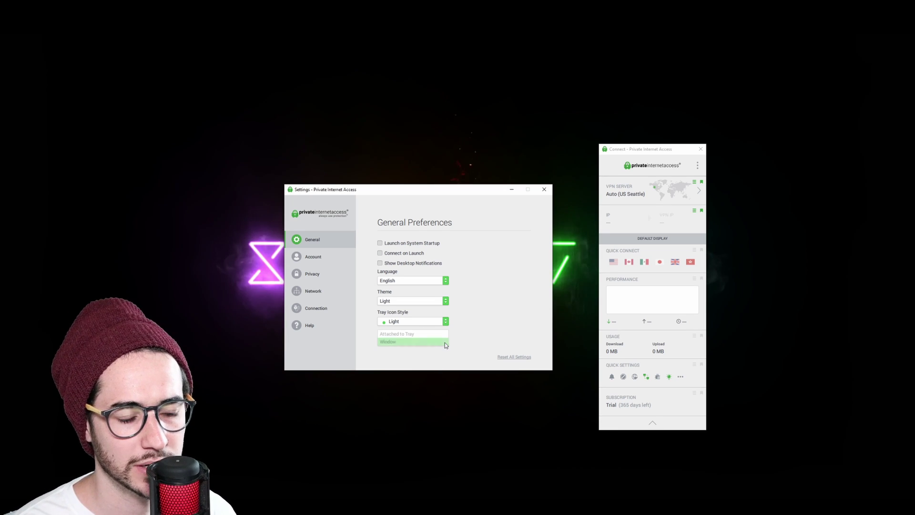
{"action": "left_click", "coordinate": [432, 342]}
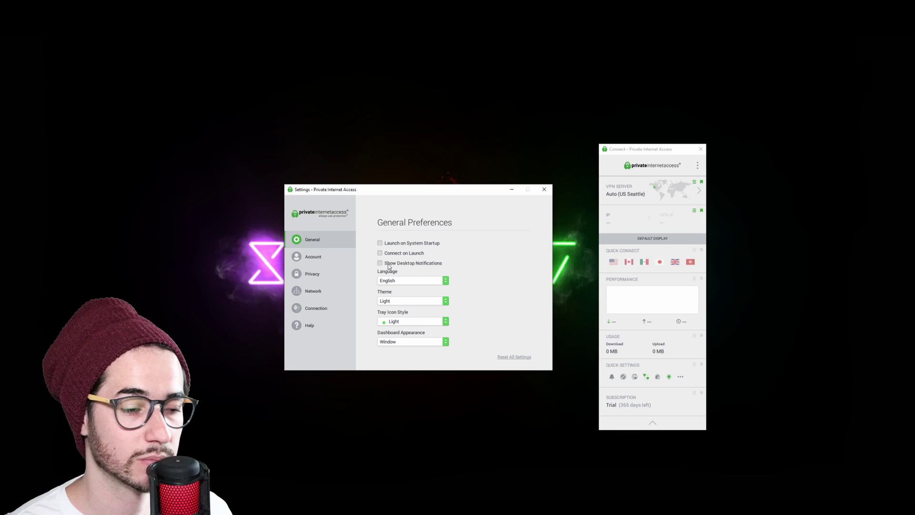
Try Italiano and Dark, then revert to English language and Light theme
{"action": "left_click", "coordinate": [445, 279]}
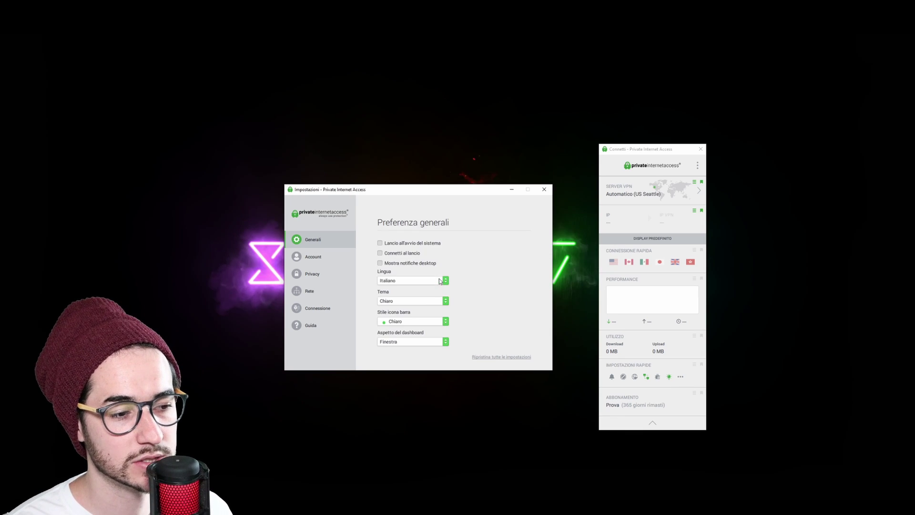
{"action": "left_click", "coordinate": [439, 280]}
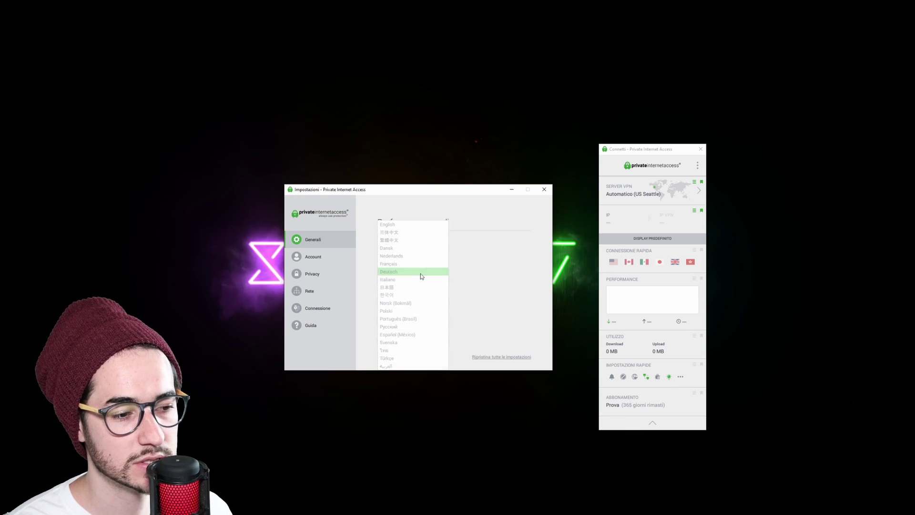
{"action": "left_click", "coordinate": [410, 225]}
{"action": "left_click", "coordinate": [419, 300]}
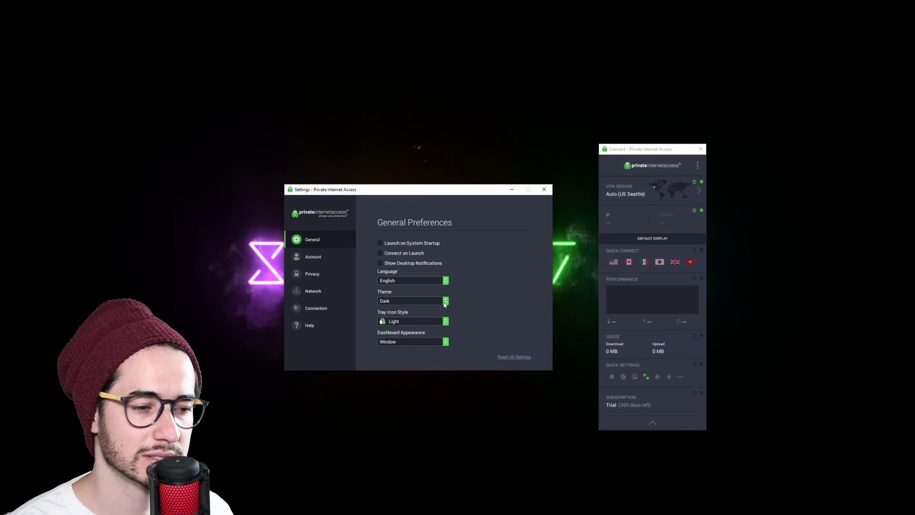
{"action": "left_click", "coordinate": [445, 301]}
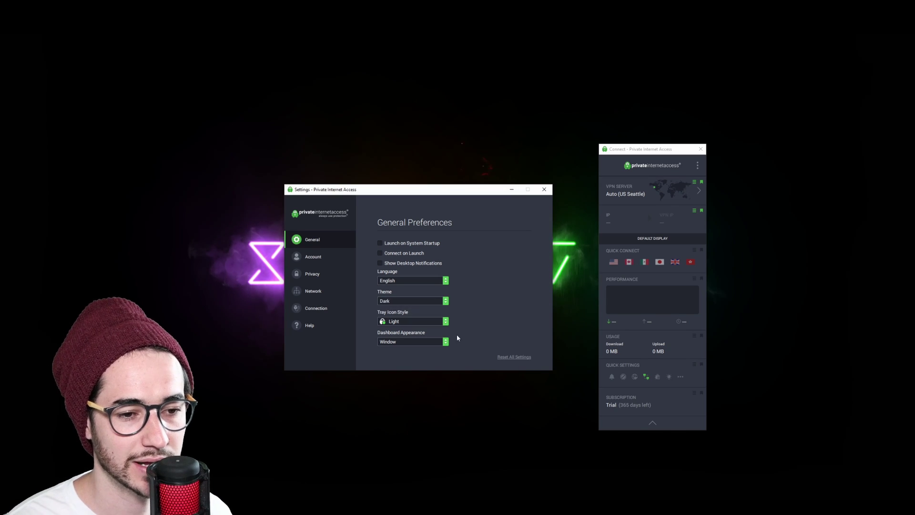
{"action": "left_click", "coordinate": [403, 310]}
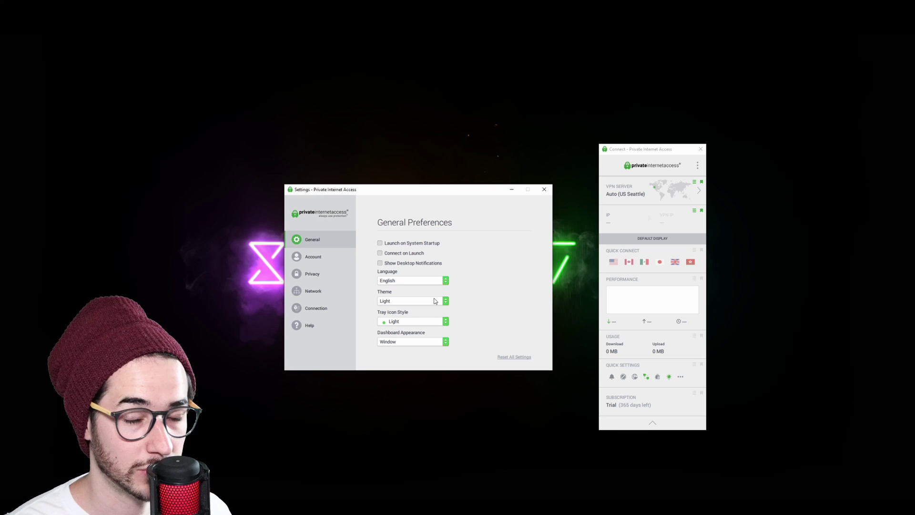
Set the tray icon style to Classic and check the system tray icon
{"action": "left_click", "coordinate": [435, 322]}
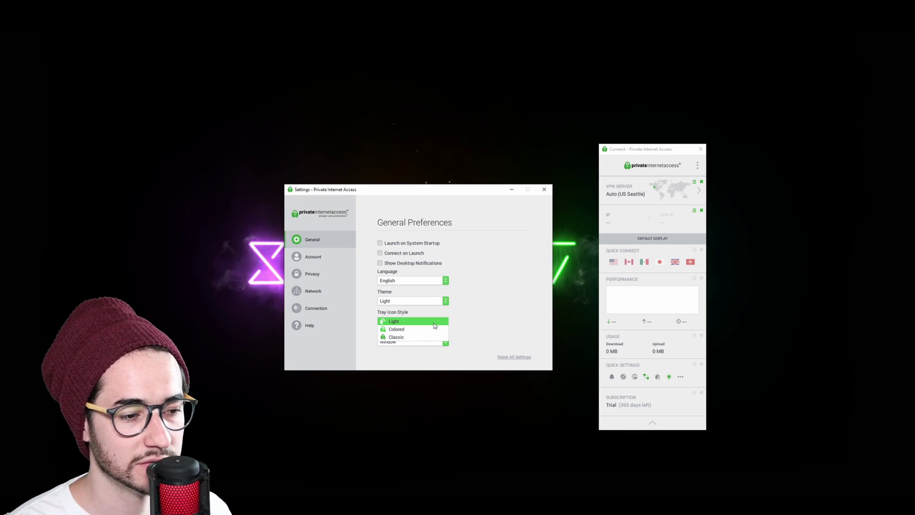
{"action": "left_click", "coordinate": [424, 339]}
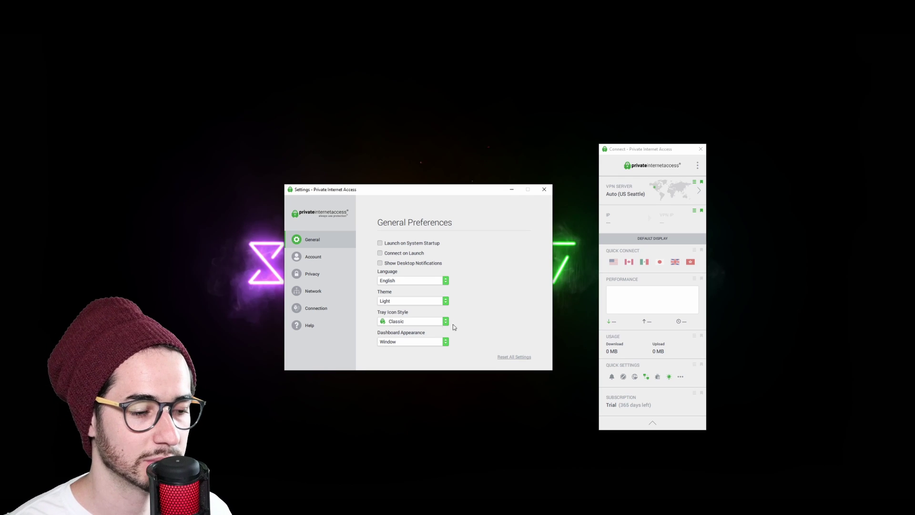
{"action": "left_click", "coordinate": [831, 501]}
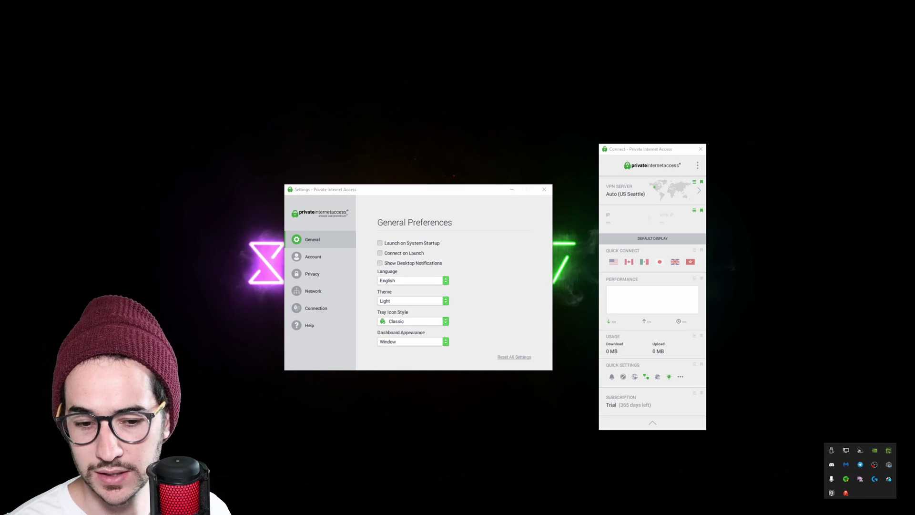
{"action": "left_click", "coordinate": [491, 310]}
{"action": "left_click", "coordinate": [413, 301]}
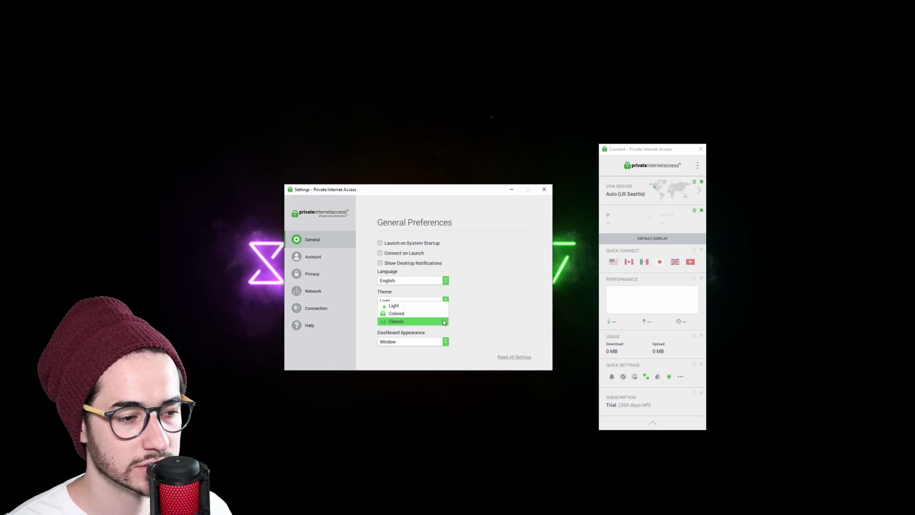
{"action": "left_click", "coordinate": [413, 306]}
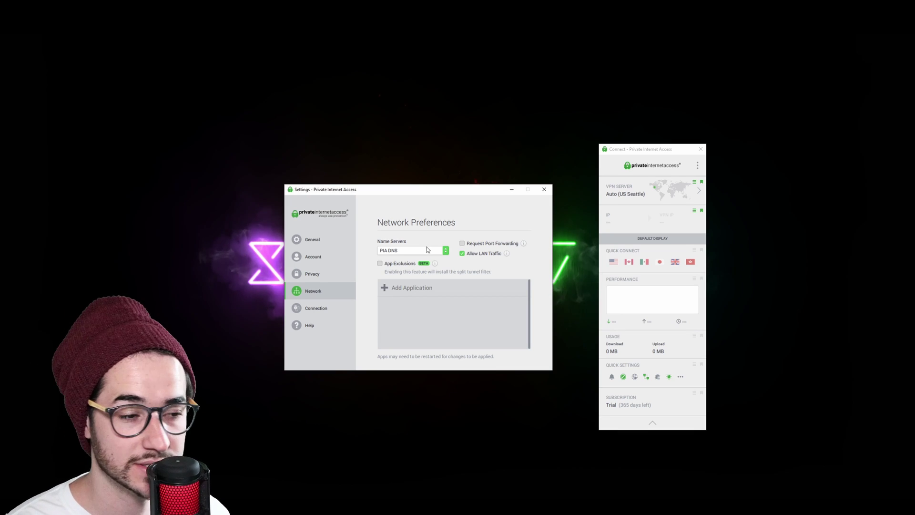
Review the Name Servers options (Handshake, existing, custom DNS), keeping PIA DNS
{"action": "left_click", "coordinate": [429, 250]}
{"action": "left_click", "coordinate": [415, 250]}
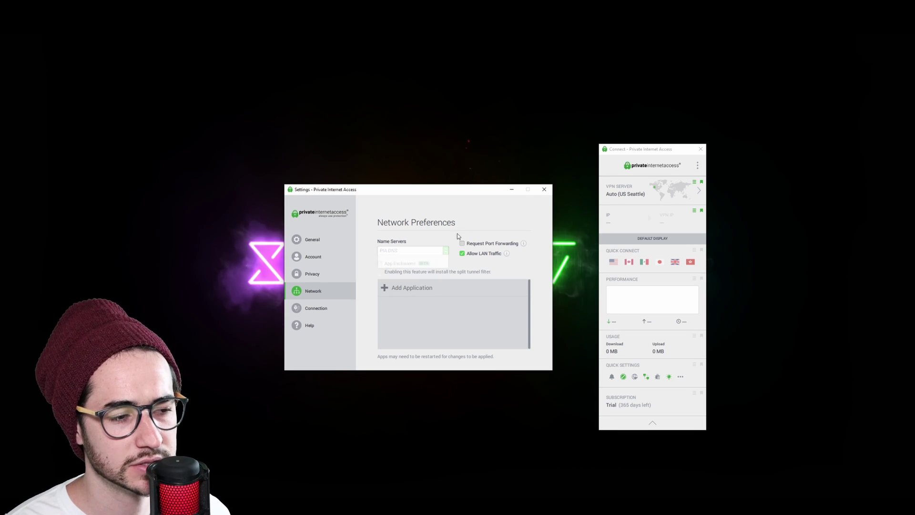
{"action": "left_click", "coordinate": [447, 251]}
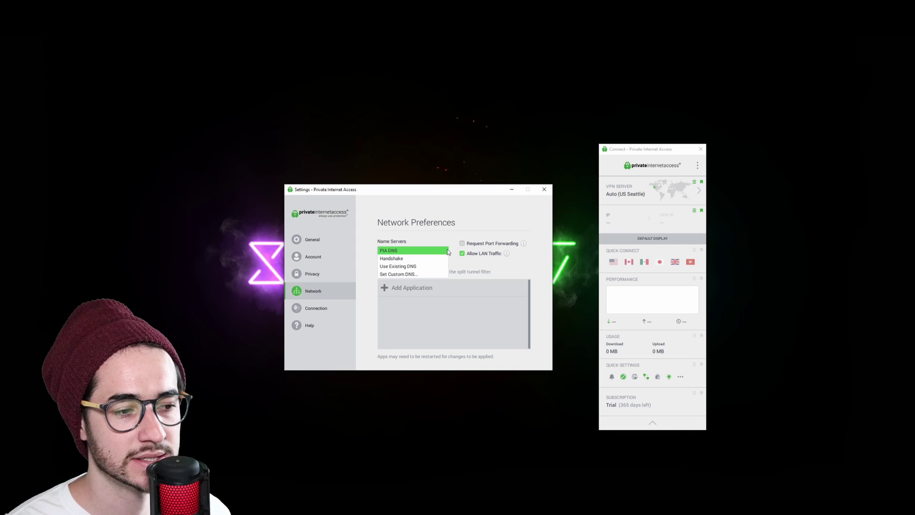
{"action": "left_click", "coordinate": [445, 250]}
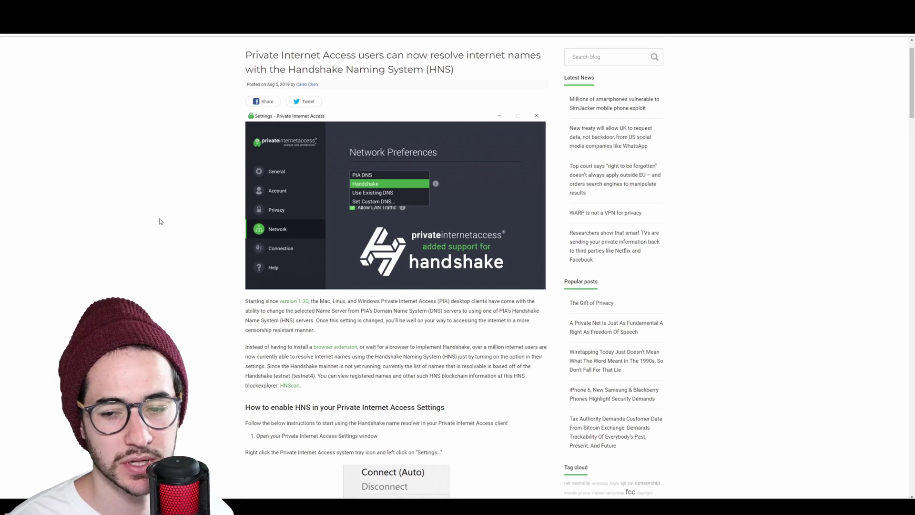
{"action": "scroll", "coordinate": [166, 215], "scroll_direction": "down", "scroll_amount": 3}
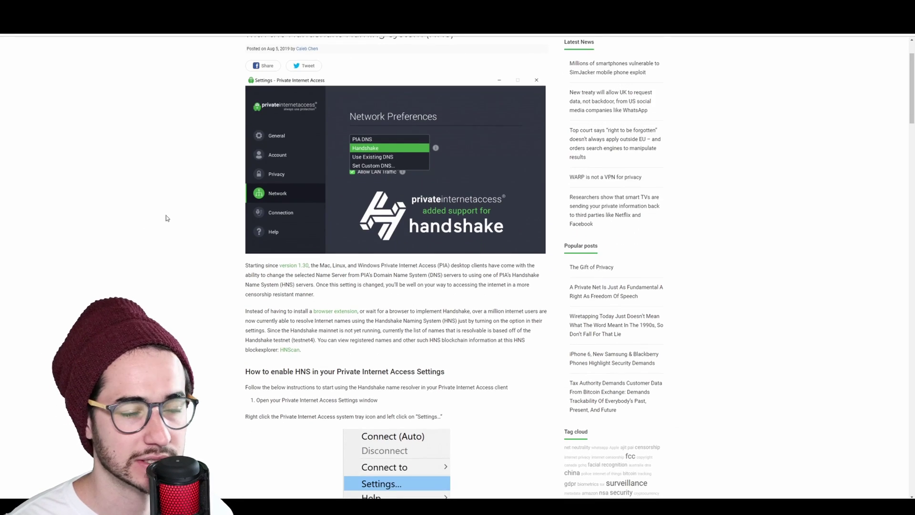
{"action": "scroll", "coordinate": [173, 215], "scroll_direction": "down", "scroll_amount": 2}
{"action": "scroll", "coordinate": [226, 214], "scroll_direction": "down", "scroll_amount": 3}
{"action": "scroll", "coordinate": [226, 214], "scroll_direction": "down", "scroll_amount": 3}
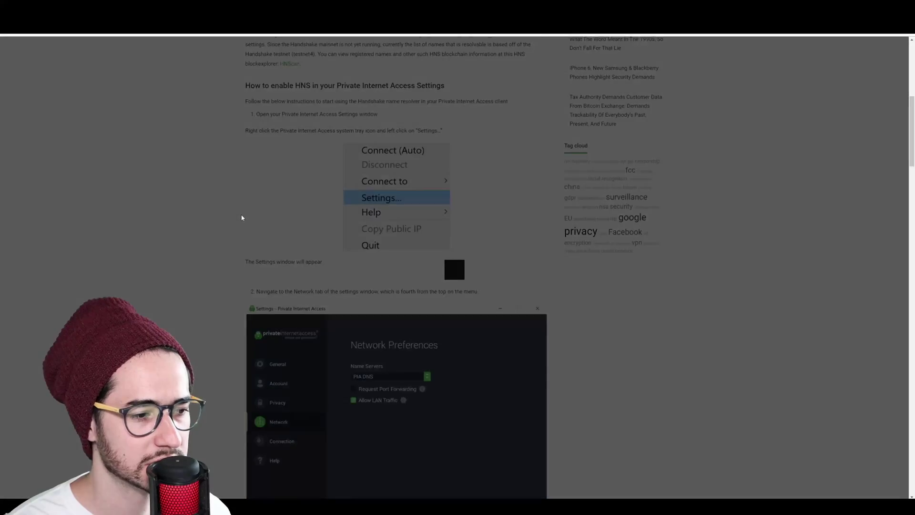
{"action": "scroll", "coordinate": [194, 198], "scroll_direction": "down", "scroll_amount": 2}
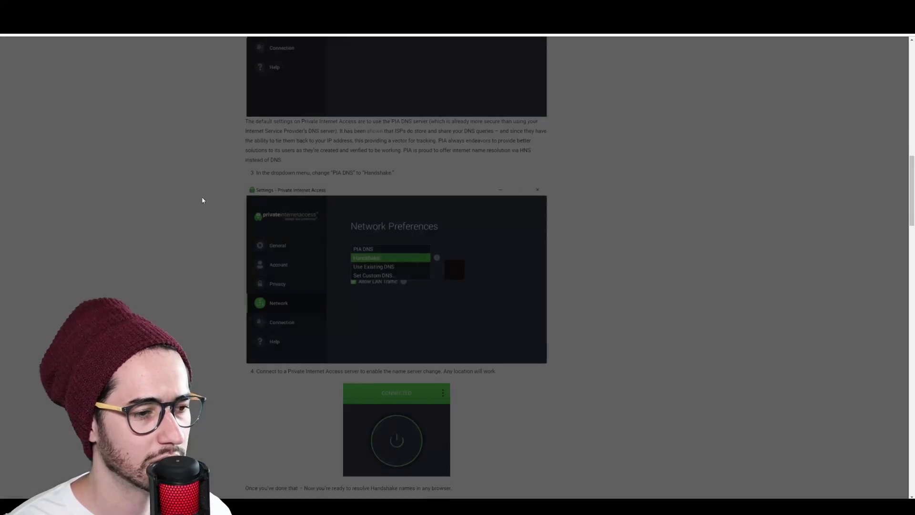
{"action": "scroll", "coordinate": [202, 200], "scroll_direction": "down", "scroll_amount": 5}
{"action": "scroll", "coordinate": [179, 183], "scroll_direction": "down", "scroll_amount": 4}
{"action": "scroll", "coordinate": [181, 182], "scroll_direction": "down", "scroll_amount": 1}
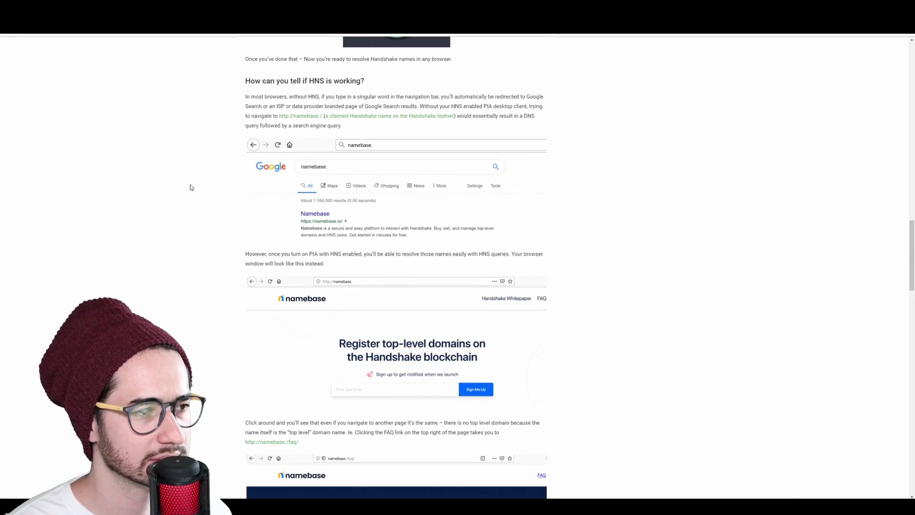
{"action": "scroll", "coordinate": [212, 188], "scroll_direction": "up", "scroll_amount": 1}
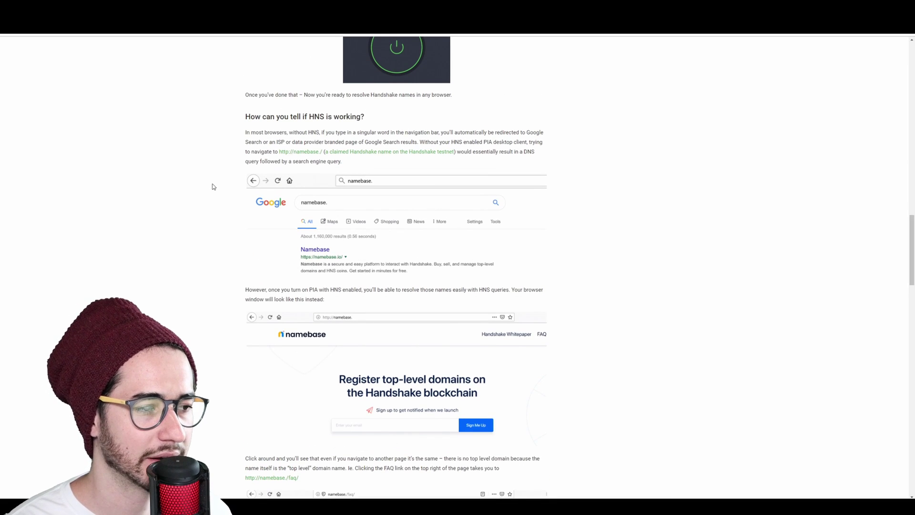
{"action": "scroll", "coordinate": [211, 187], "scroll_direction": "down", "scroll_amount": 4}
{"action": "scroll", "coordinate": [212, 188], "scroll_direction": "down", "scroll_amount": 3}
{"action": "scroll", "coordinate": [212, 188], "scroll_direction": "down", "scroll_amount": 3}
{"action": "scroll", "coordinate": [237, 187], "scroll_direction": "down", "scroll_amount": 3}
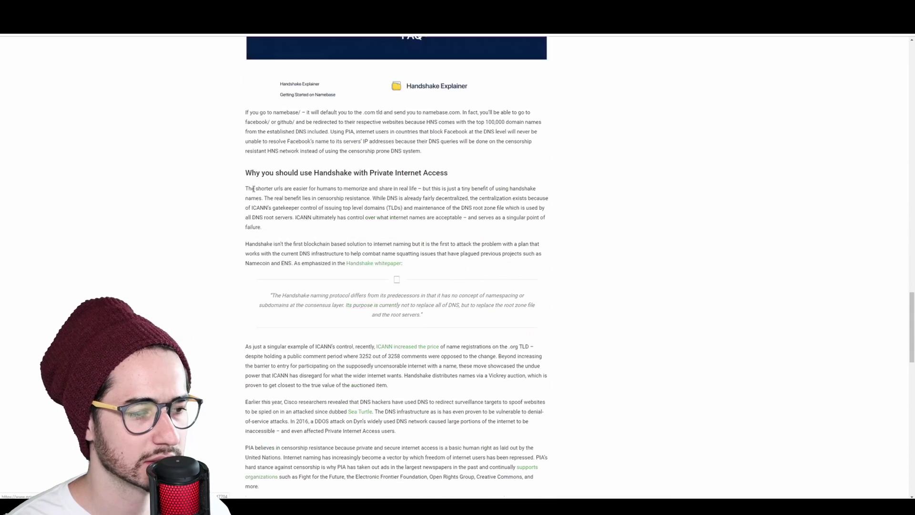
{"action": "scroll", "coordinate": [254, 189], "scroll_direction": "down", "scroll_amount": 1}
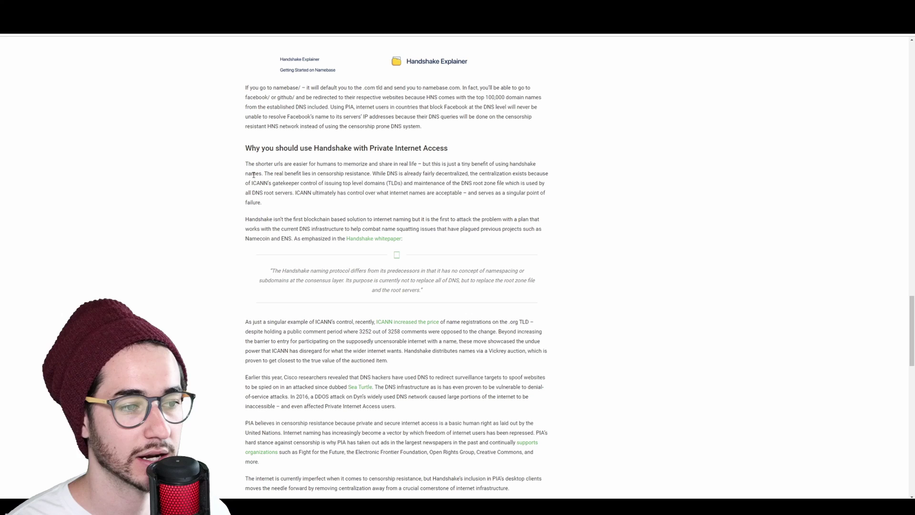
{"action": "scroll", "coordinate": [286, 194], "scroll_direction": "down", "scroll_amount": 2}
{"action": "scroll", "coordinate": [236, 192], "scroll_direction": "down", "scroll_amount": 1}
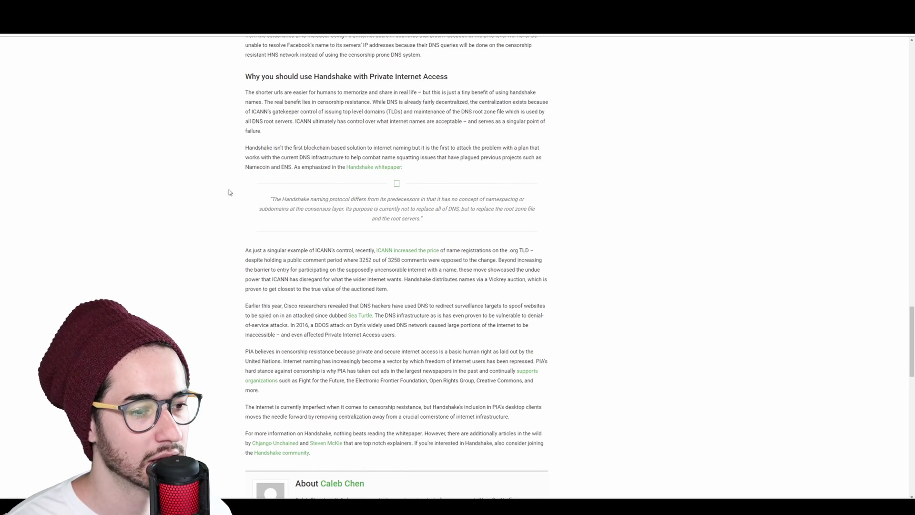
{"action": "scroll", "coordinate": [306, 247], "scroll_direction": "up", "scroll_amount": 3}
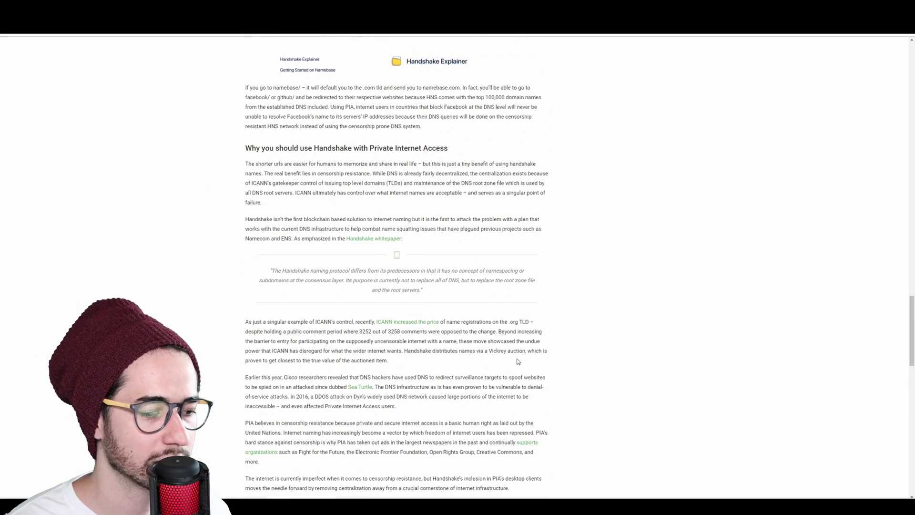
Highlight the Handshake naming protocol whitepaper quote in the PIA blog post
{"action": "left_click_drag", "start_coordinate": [423, 290], "coordinate": [273, 270]}
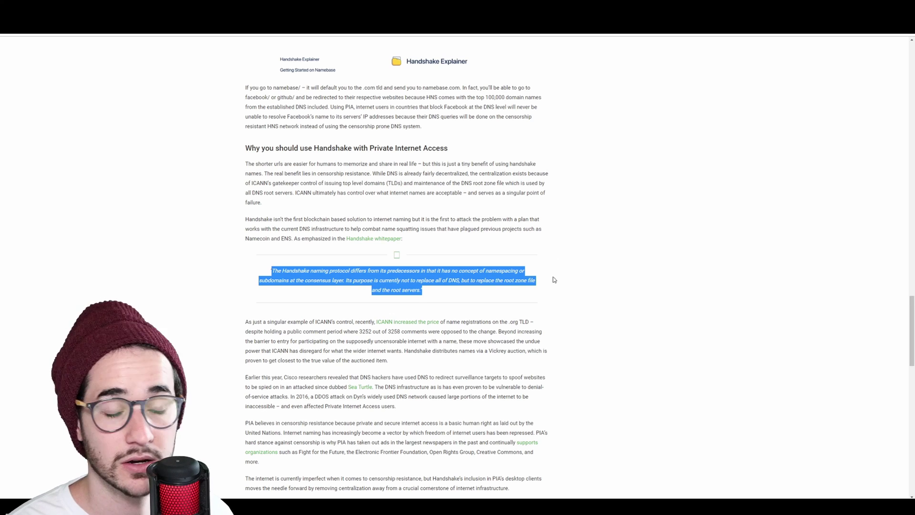
{"action": "scroll", "coordinate": [553, 277], "scroll_direction": "down", "scroll_amount": 3}
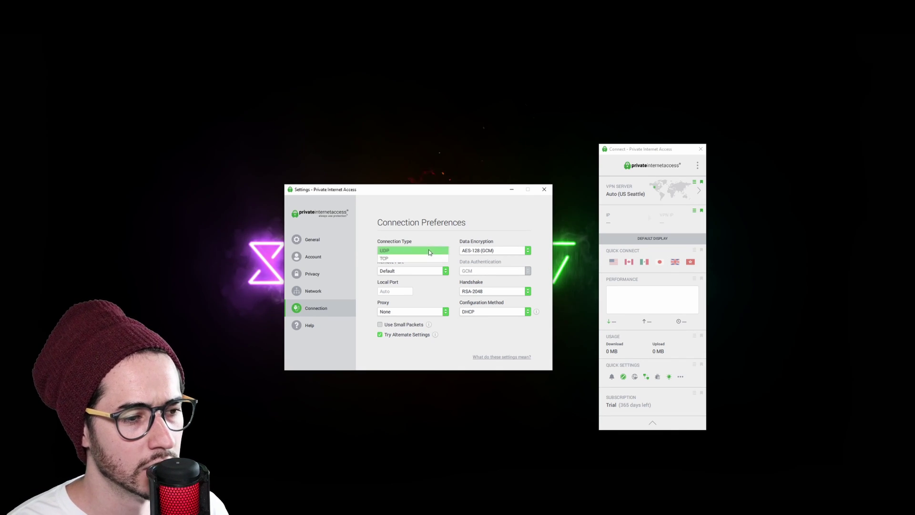
Keep connection type on UDP and switch data encryption to AES-256 (CBC)
{"action": "left_click", "coordinate": [415, 250]}
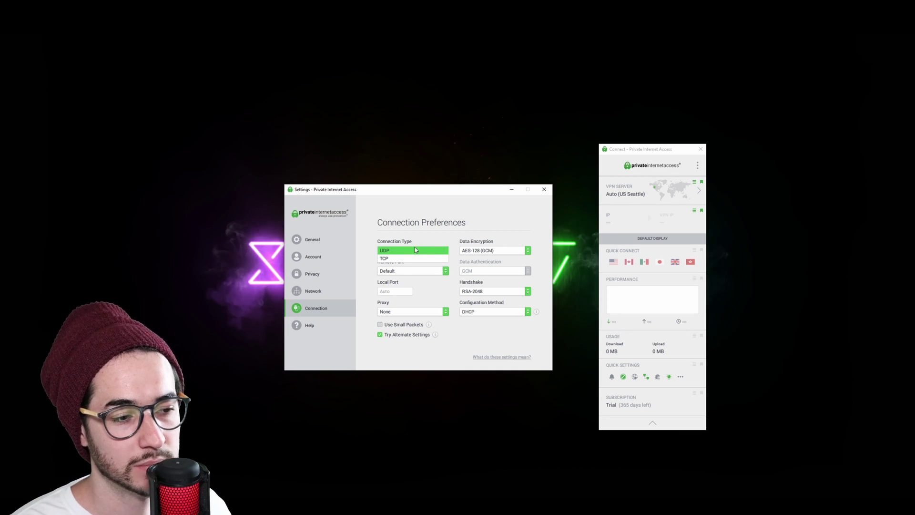
{"action": "left_click", "coordinate": [415, 250]}
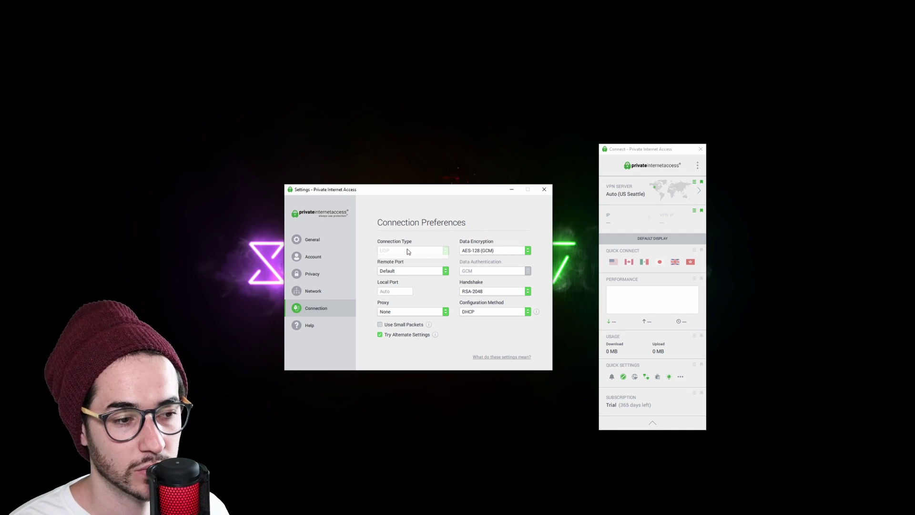
{"action": "left_click", "coordinate": [507, 249]}
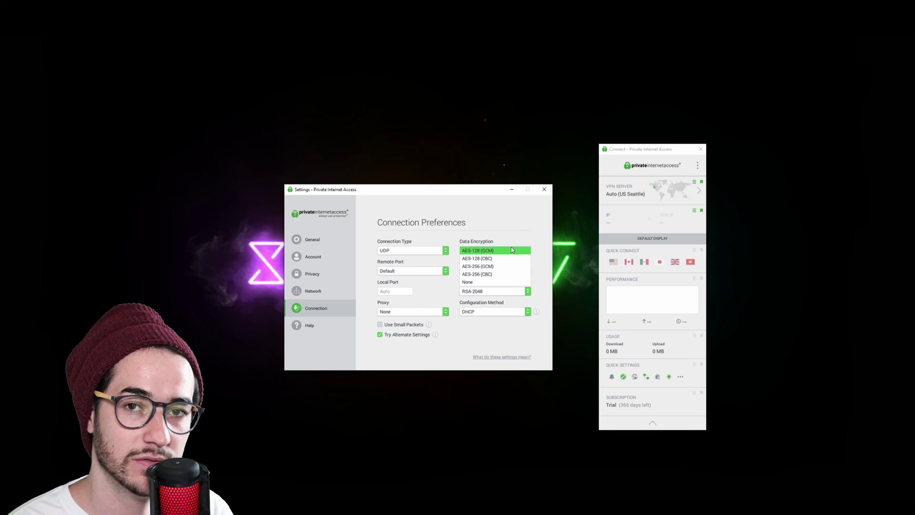
{"action": "left_click", "coordinate": [486, 274]}
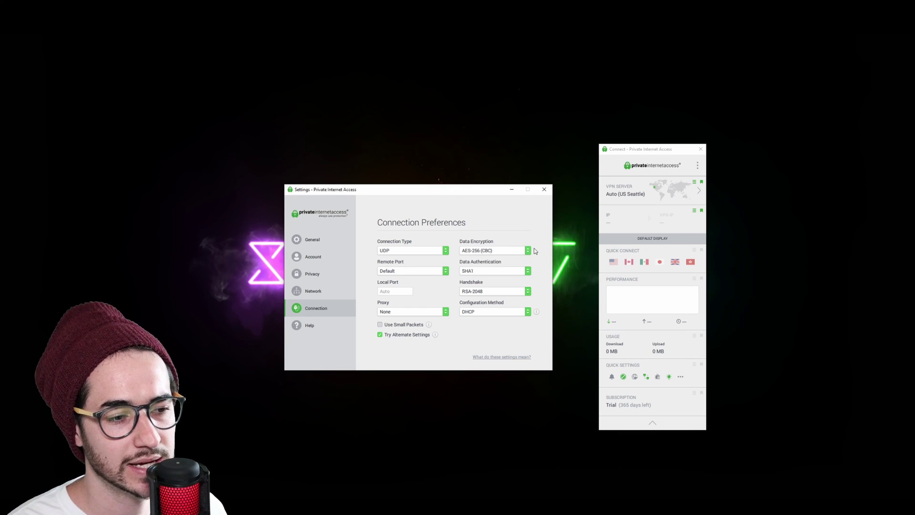
Recheck the data encryption choices, leaving AES-256 (CBC) selected
{"action": "left_click", "coordinate": [528, 250]}
{"action": "left_click", "coordinate": [547, 249]}
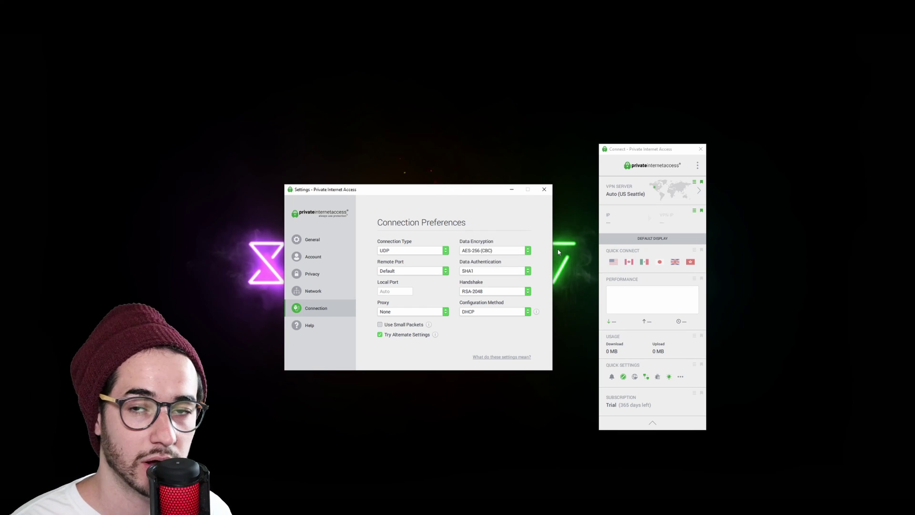
{"action": "left_click", "coordinate": [528, 250]}
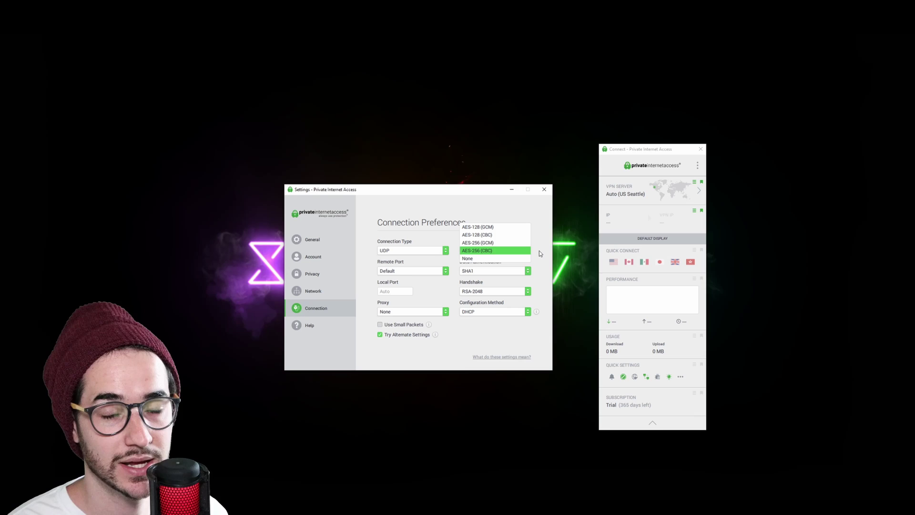
{"action": "left_click", "coordinate": [523, 252]}
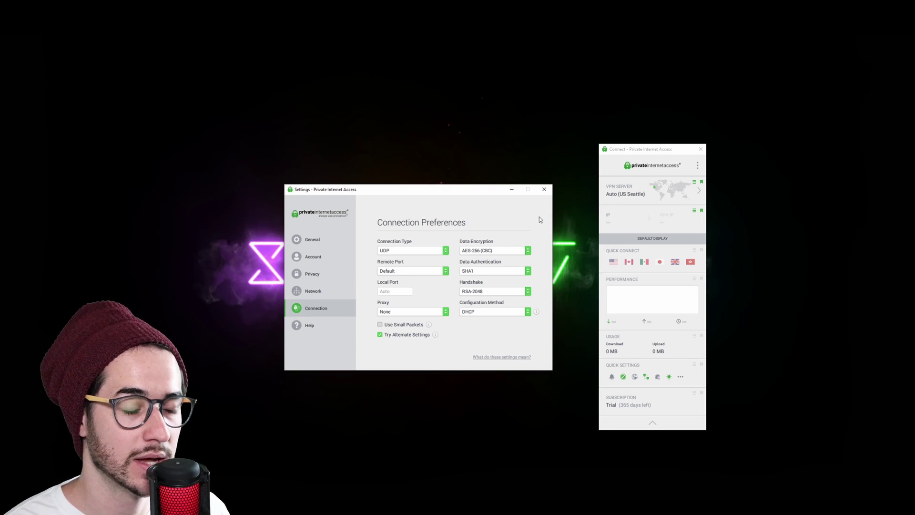
{"action": "left_click", "coordinate": [493, 252]}
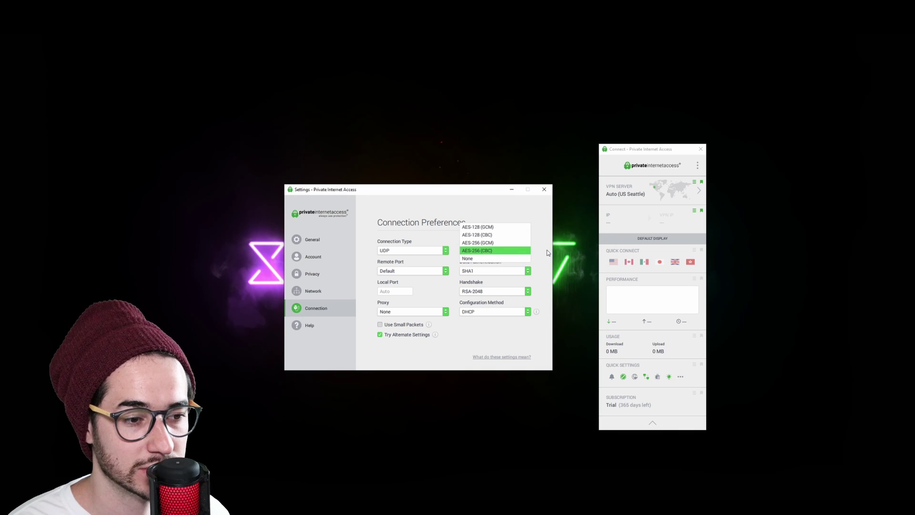
{"action": "left_click", "coordinate": [489, 229]}
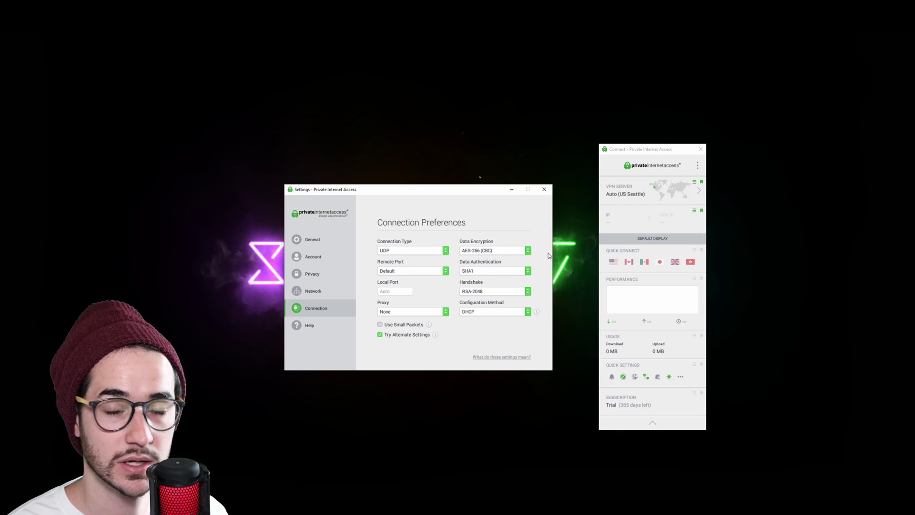
{"action": "left_click", "coordinate": [425, 272]}
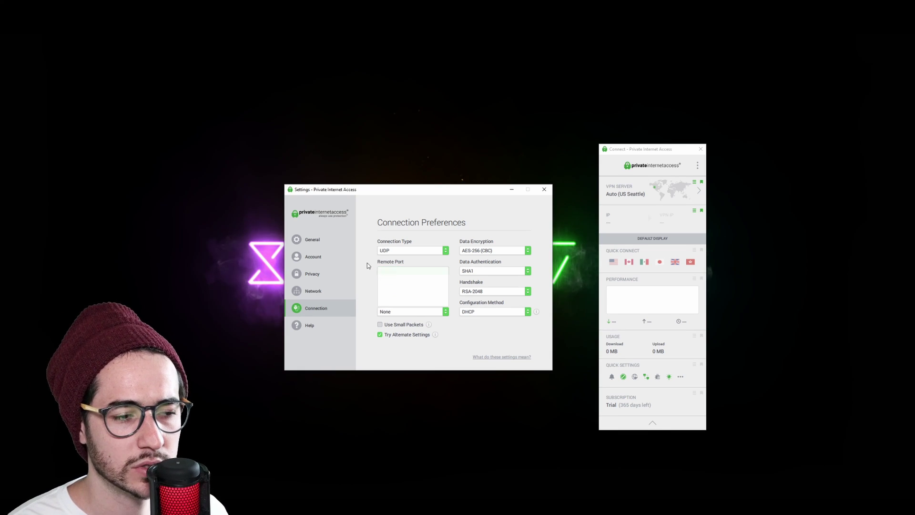
{"action": "left_click", "coordinate": [366, 262]}
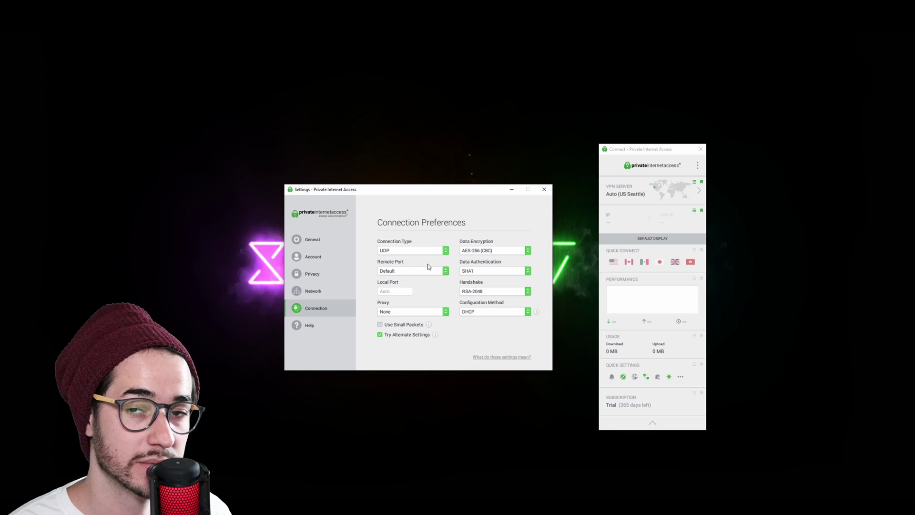
Set data authentication to SHA256 after reviewing its options
{"action": "left_click", "coordinate": [527, 271]}
{"action": "left_click", "coordinate": [493, 279]}
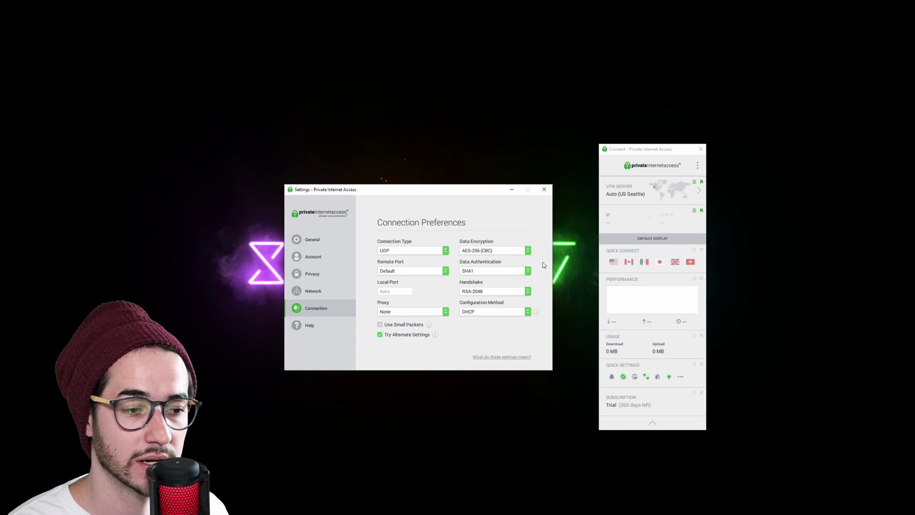
{"action": "left_click", "coordinate": [523, 273]}
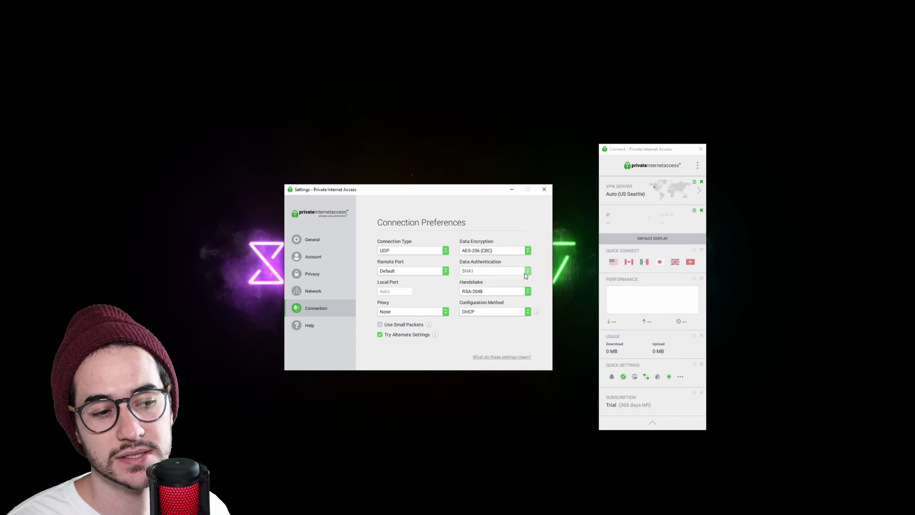
{"action": "left_click", "coordinate": [493, 279]}
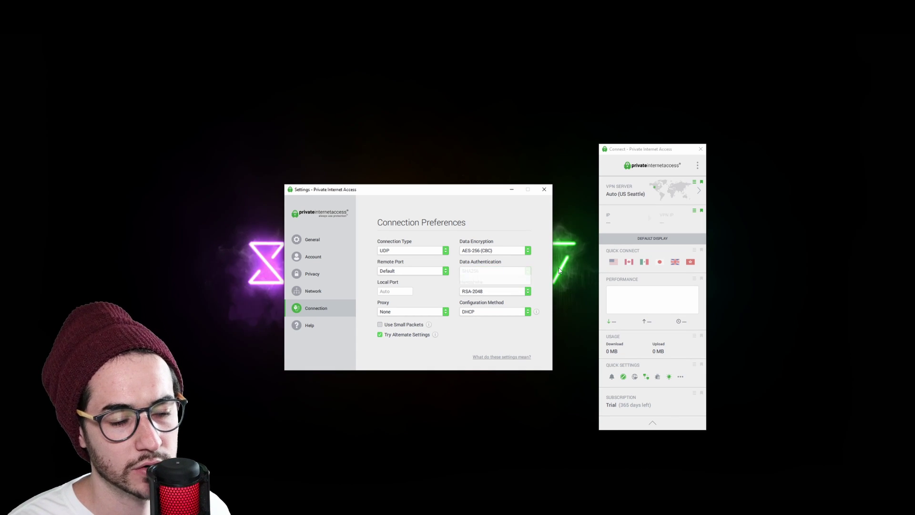
{"action": "left_click", "coordinate": [518, 271]}
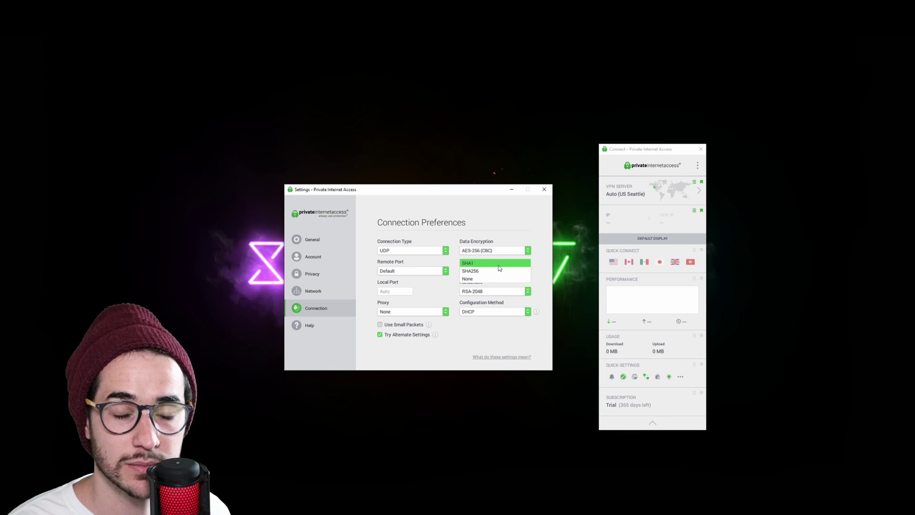
{"action": "left_click", "coordinate": [493, 272]}
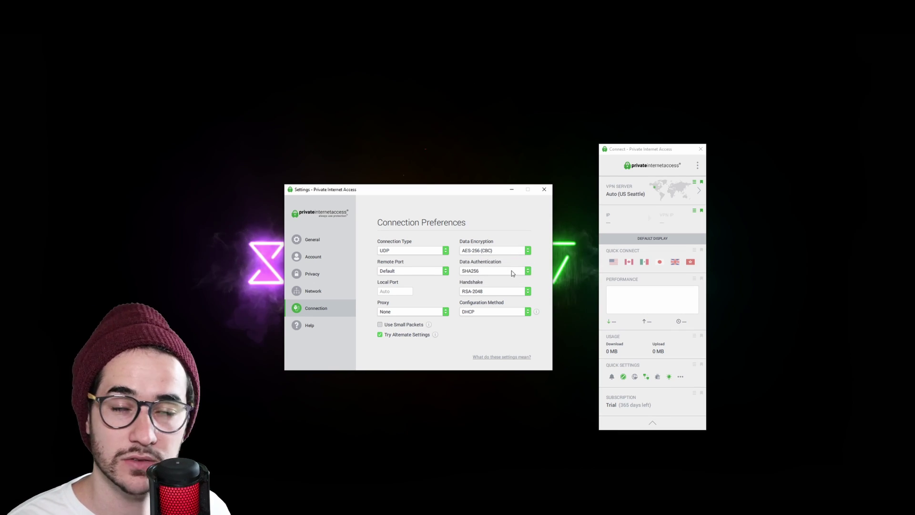
Look over the RSA and ECC handshake options, keeping RSA-2048
{"action": "left_click", "coordinate": [500, 292]}
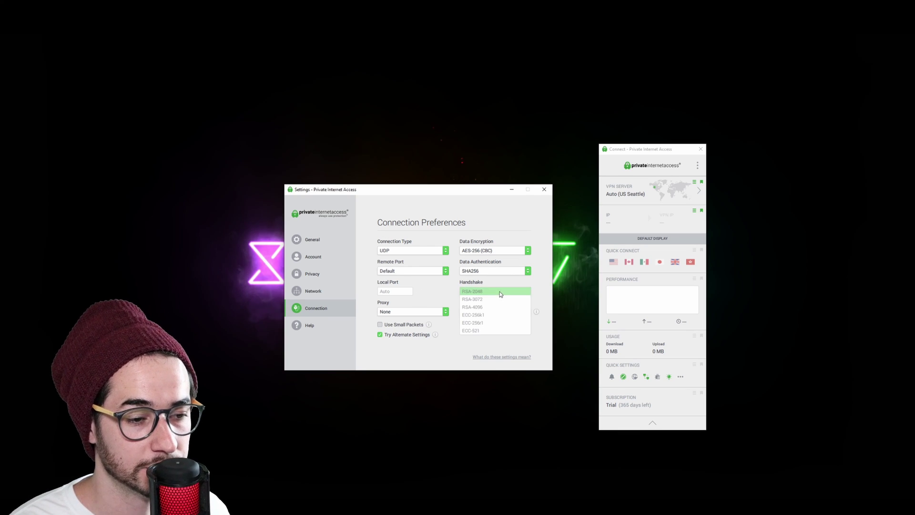
{"action": "left_click", "coordinate": [500, 293]}
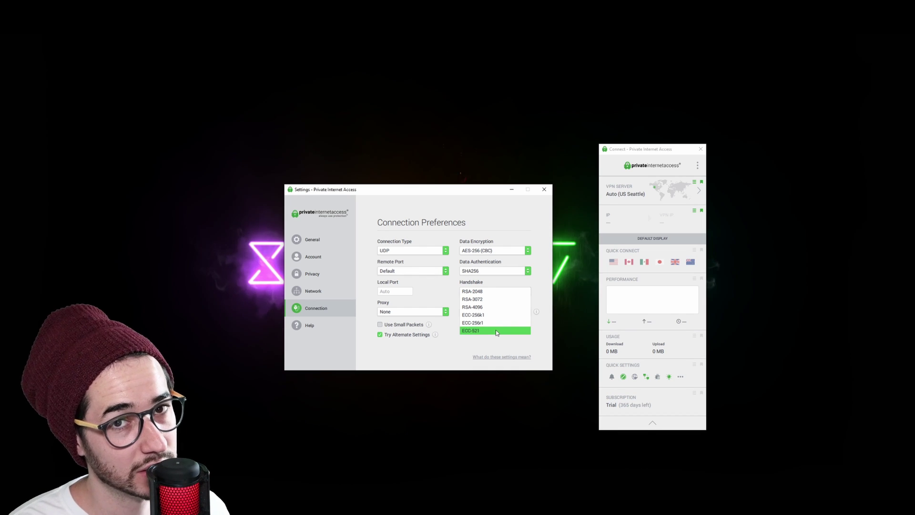
{"action": "left_click", "coordinate": [529, 290]}
{"action": "left_click", "coordinate": [487, 293]}
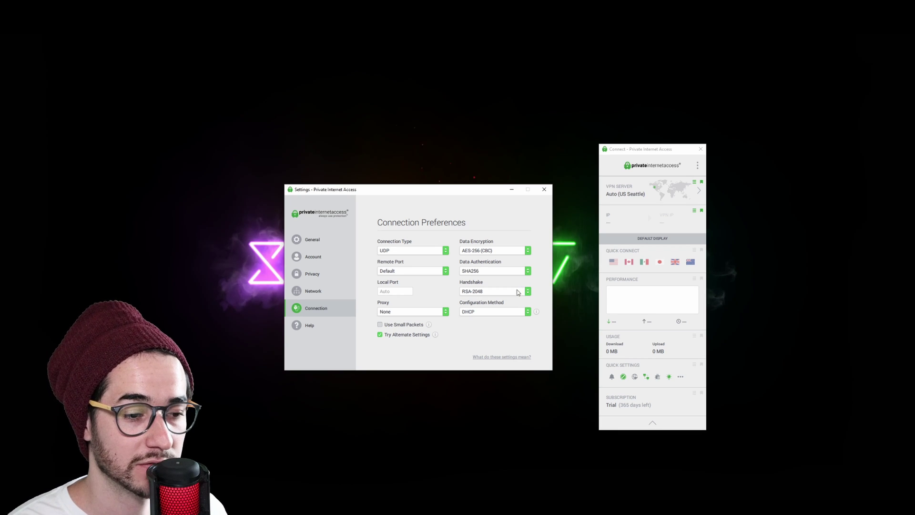
{"action": "left_click", "coordinate": [514, 291]}
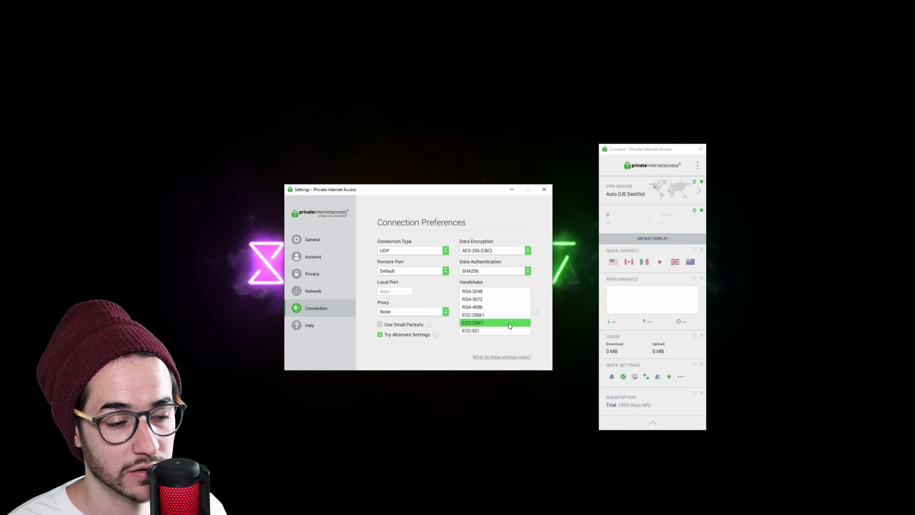
{"action": "left_click", "coordinate": [489, 291]}
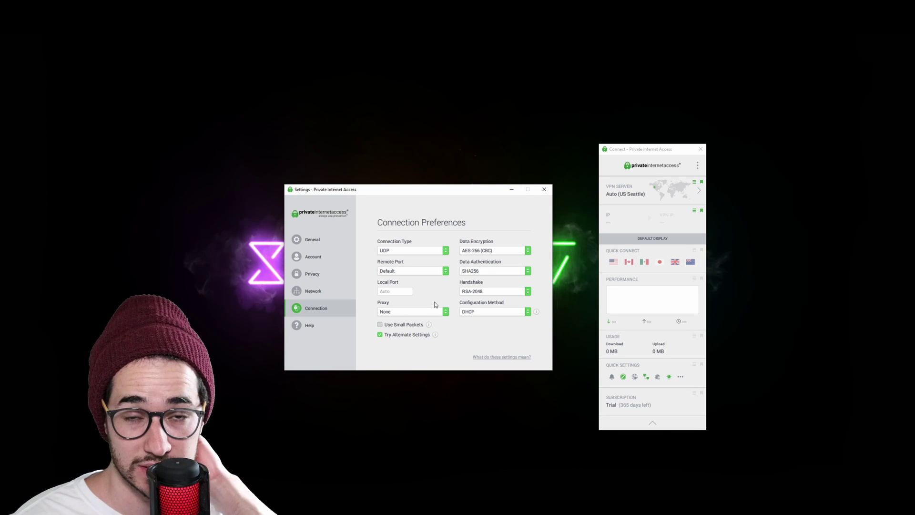
Choose SOCKS5 as proxy type, then cancel its form, leaving proxy at None
{"action": "left_click", "coordinate": [439, 313]}
{"action": "left_click", "coordinate": [408, 320]}
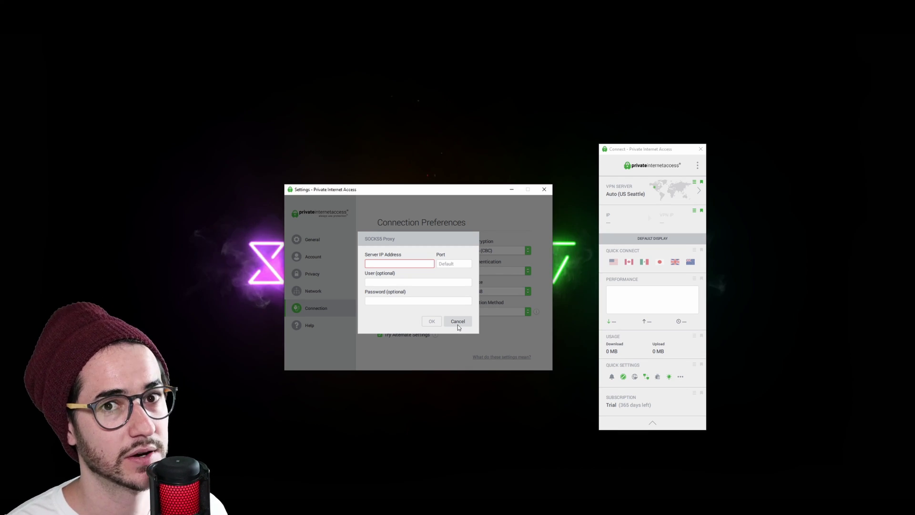
{"action": "left_click", "coordinate": [458, 321]}
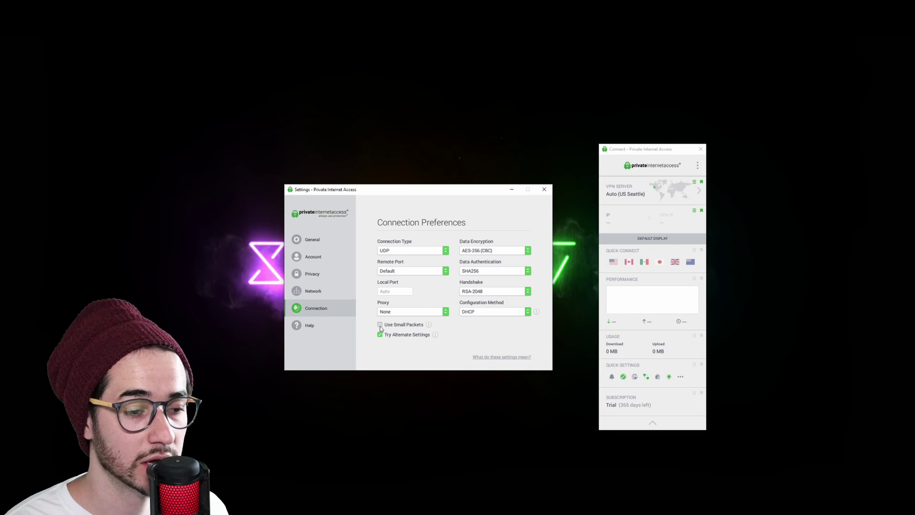
Turn off small packets, enable alternate settings, and go to the Help page
{"action": "left_click", "coordinate": [426, 326]}
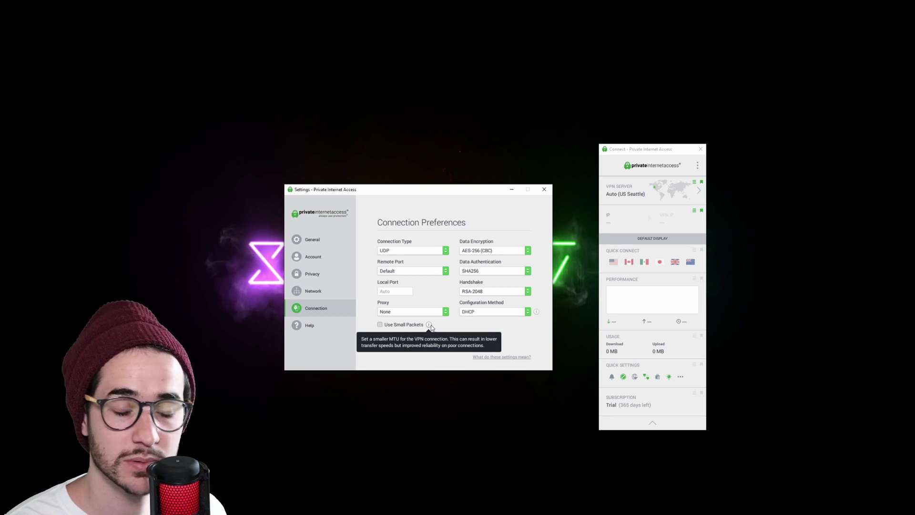
{"action": "mouse_move", "coordinate": [435, 334]}
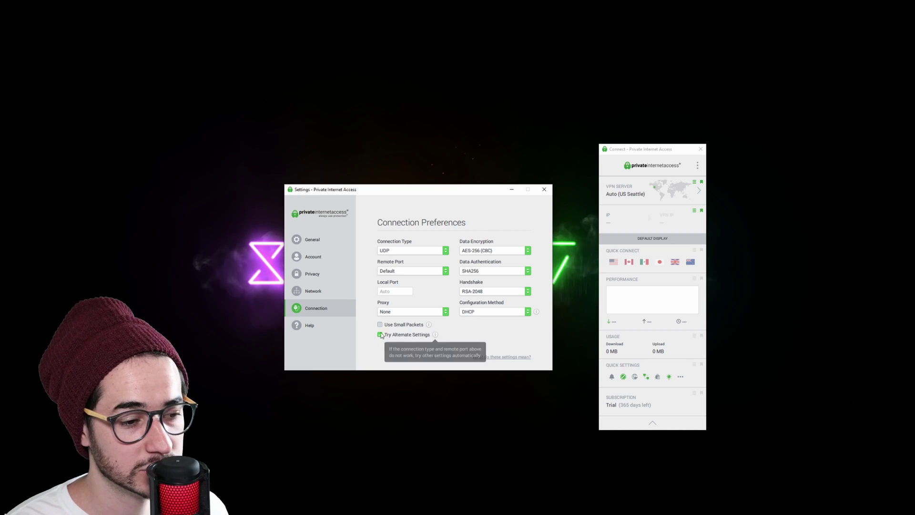
{"action": "left_click", "coordinate": [380, 335]}
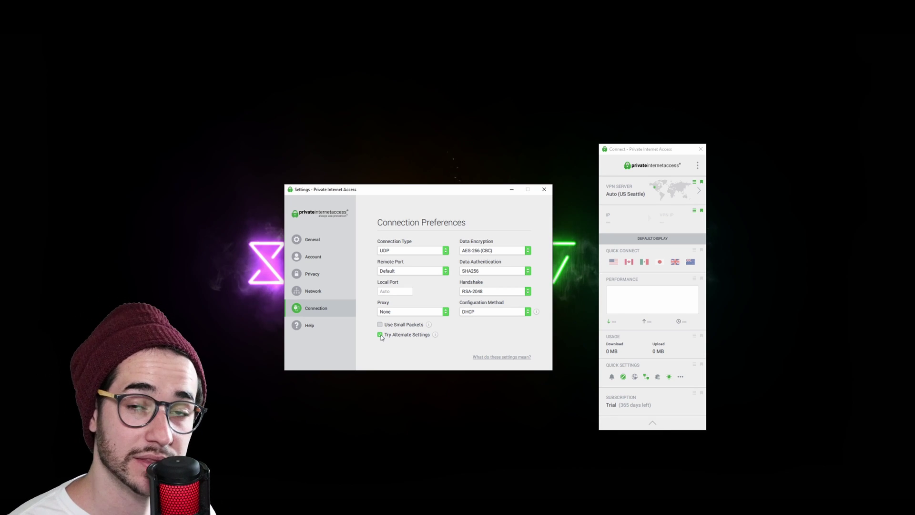
{"action": "left_click", "coordinate": [310, 326]}
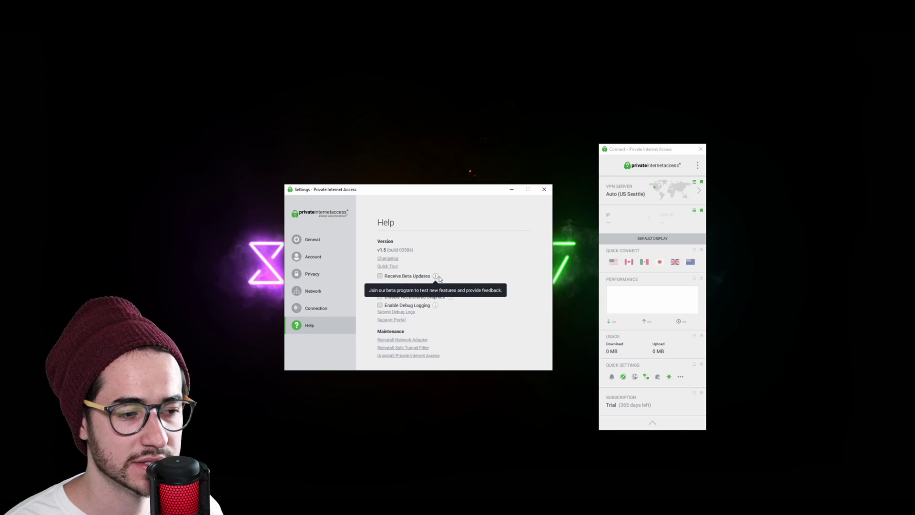
Opt in to beta updates, accept the beta agreement, and close Settings
{"action": "left_click", "coordinate": [380, 276]}
{"action": "left_click", "coordinate": [452, 347]}
{"action": "mouse_move", "coordinate": [449, 296]}
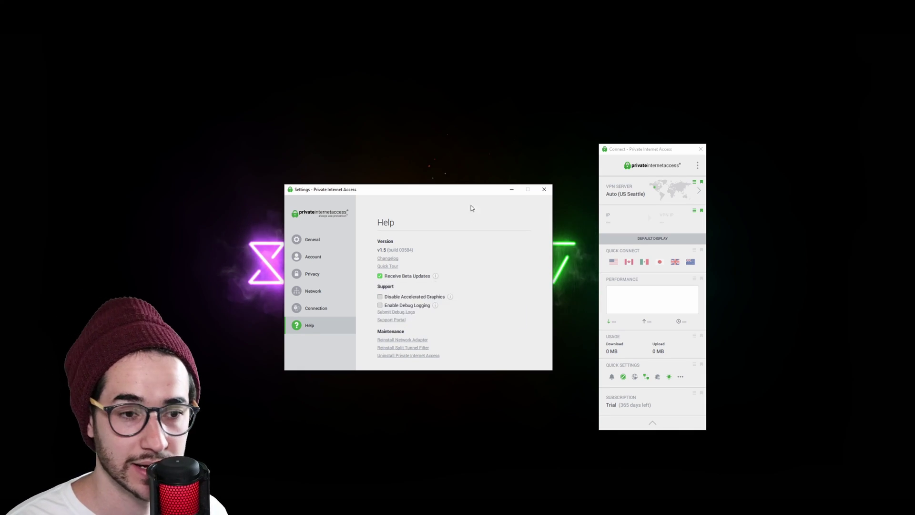
{"action": "left_click", "coordinate": [545, 190]}
Shift the window left, review the server regions and their latencies, then go back to the dashboard
{"action": "left_click_drag", "start_coordinate": [631, 150], "coordinate": [554, 144]}
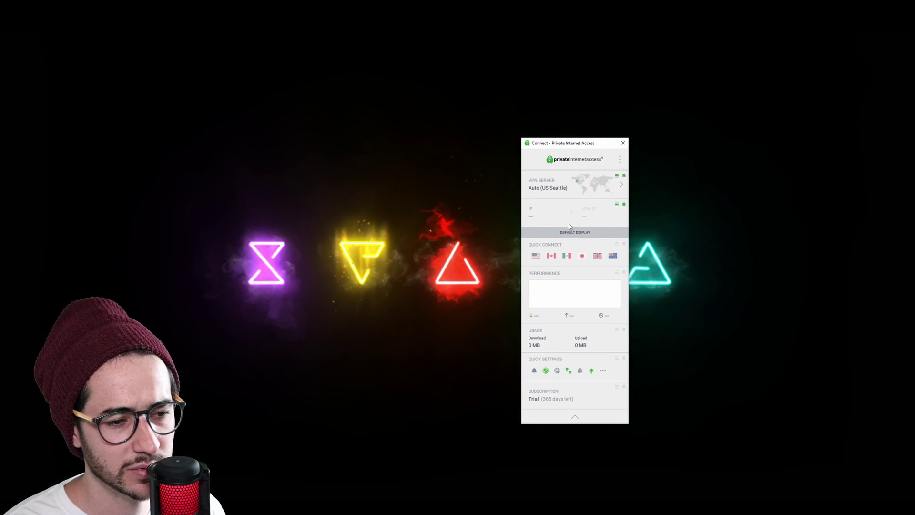
{"action": "left_click", "coordinate": [592, 196]}
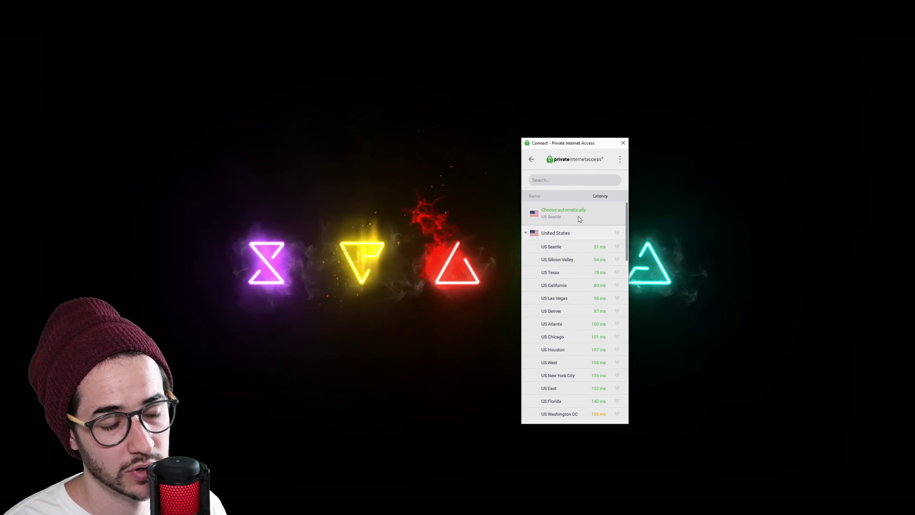
{"action": "scroll", "coordinate": [601, 236], "scroll_direction": "down", "scroll_amount": 1}
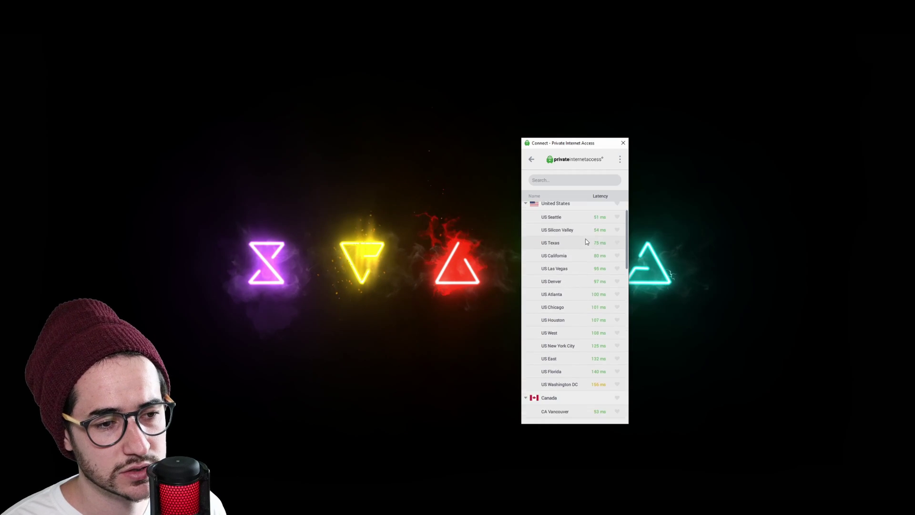
{"action": "scroll", "coordinate": [601, 240], "scroll_direction": "up", "scroll_amount": 1}
{"action": "scroll", "coordinate": [603, 246], "scroll_direction": "down", "scroll_amount": 2}
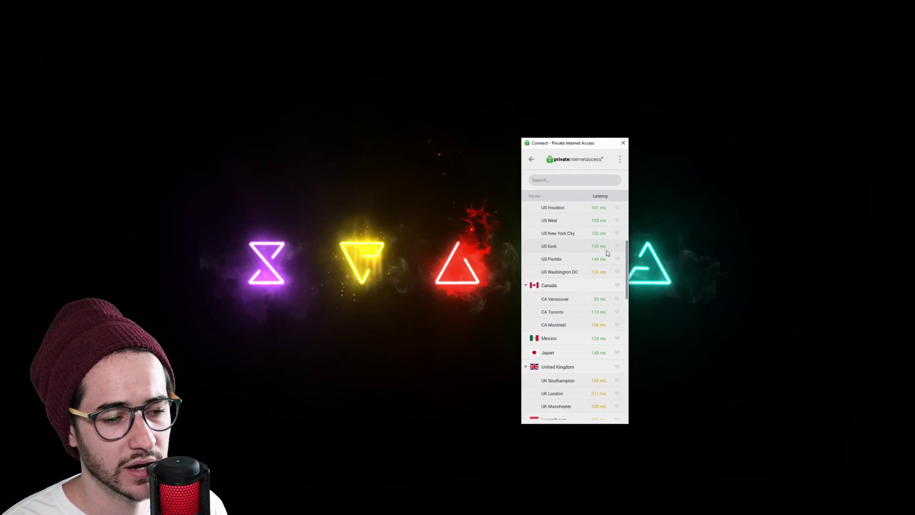
{"action": "scroll", "coordinate": [606, 251], "scroll_direction": "down", "scroll_amount": 2}
{"action": "scroll", "coordinate": [601, 264], "scroll_direction": "up", "scroll_amount": 1}
{"action": "scroll", "coordinate": [571, 192], "scroll_direction": "up", "scroll_amount": 3}
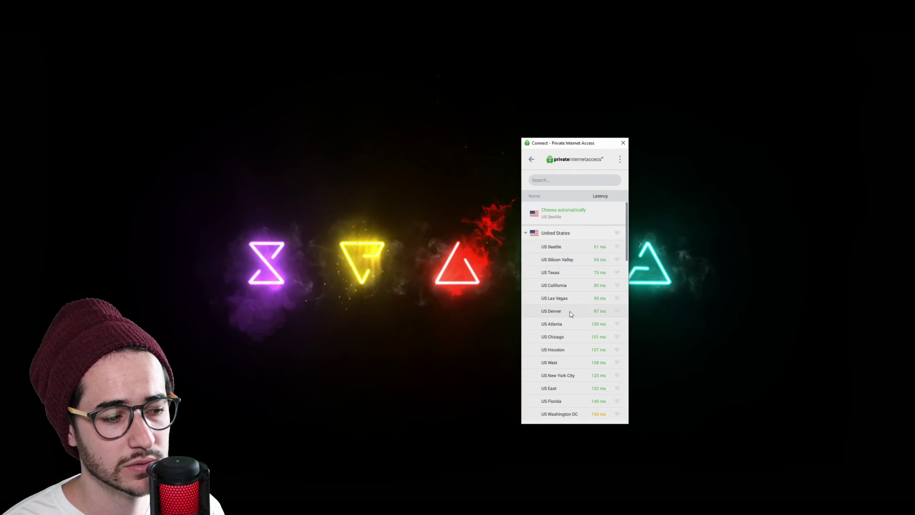
{"action": "scroll", "coordinate": [579, 272], "scroll_direction": "down", "scroll_amount": 3}
{"action": "scroll", "coordinate": [569, 271], "scroll_direction": "down", "scroll_amount": 1}
{"action": "scroll", "coordinate": [571, 229], "scroll_direction": "up", "scroll_amount": 4}
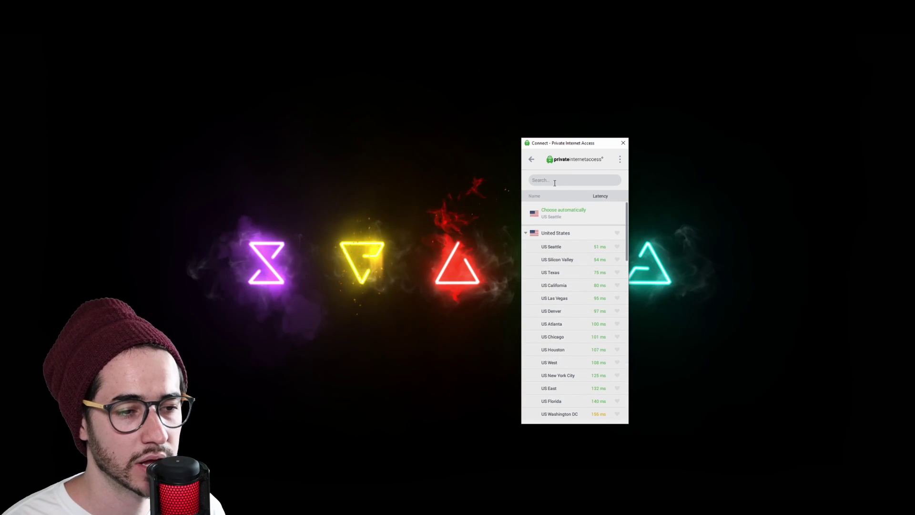
{"action": "left_click", "coordinate": [534, 160]}
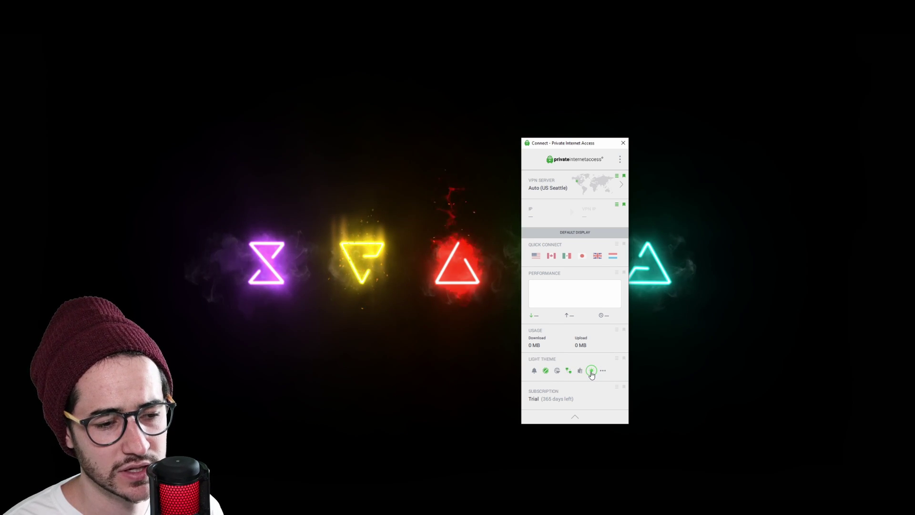
Apply the dark theme from Quick Settings and reposition the window near the screen centre
{"action": "left_click", "coordinate": [591, 372]}
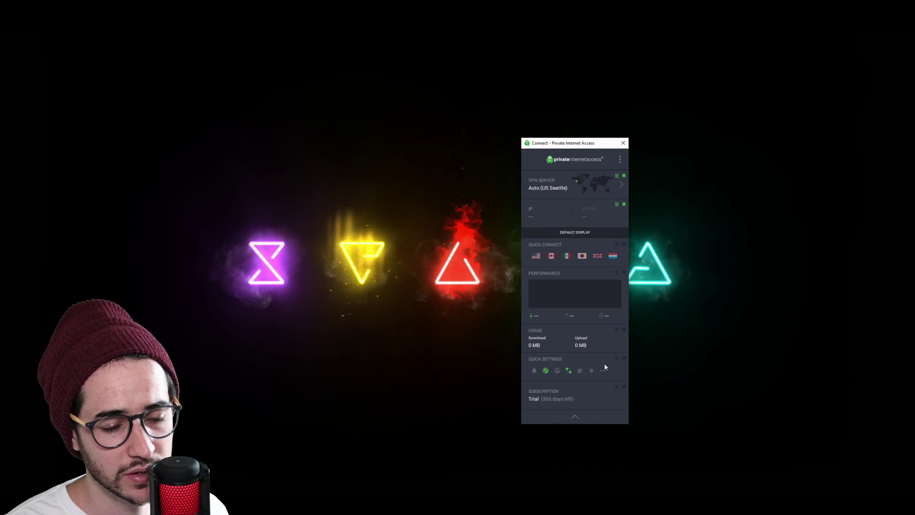
{"action": "left_click_drag", "start_coordinate": [563, 143], "coordinate": [565, 148]}
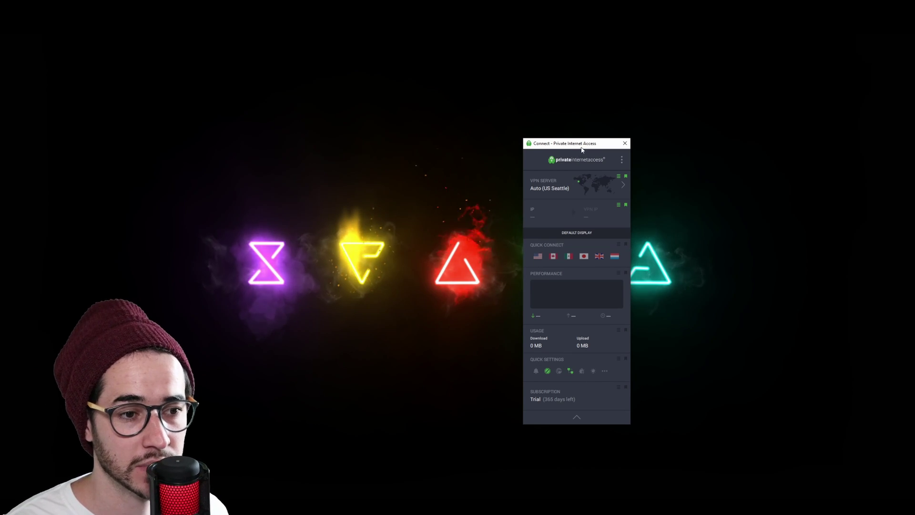
{"action": "left_click_drag", "start_coordinate": [581, 143], "coordinate": [466, 122]}
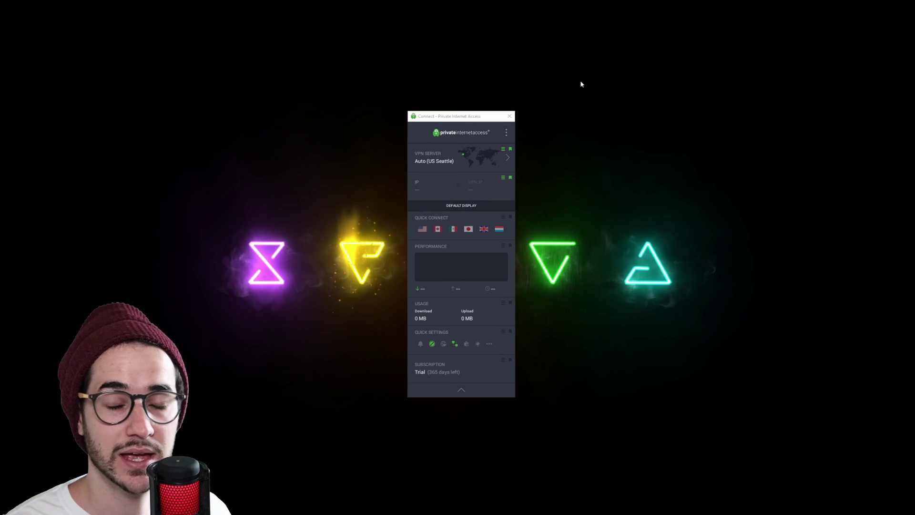